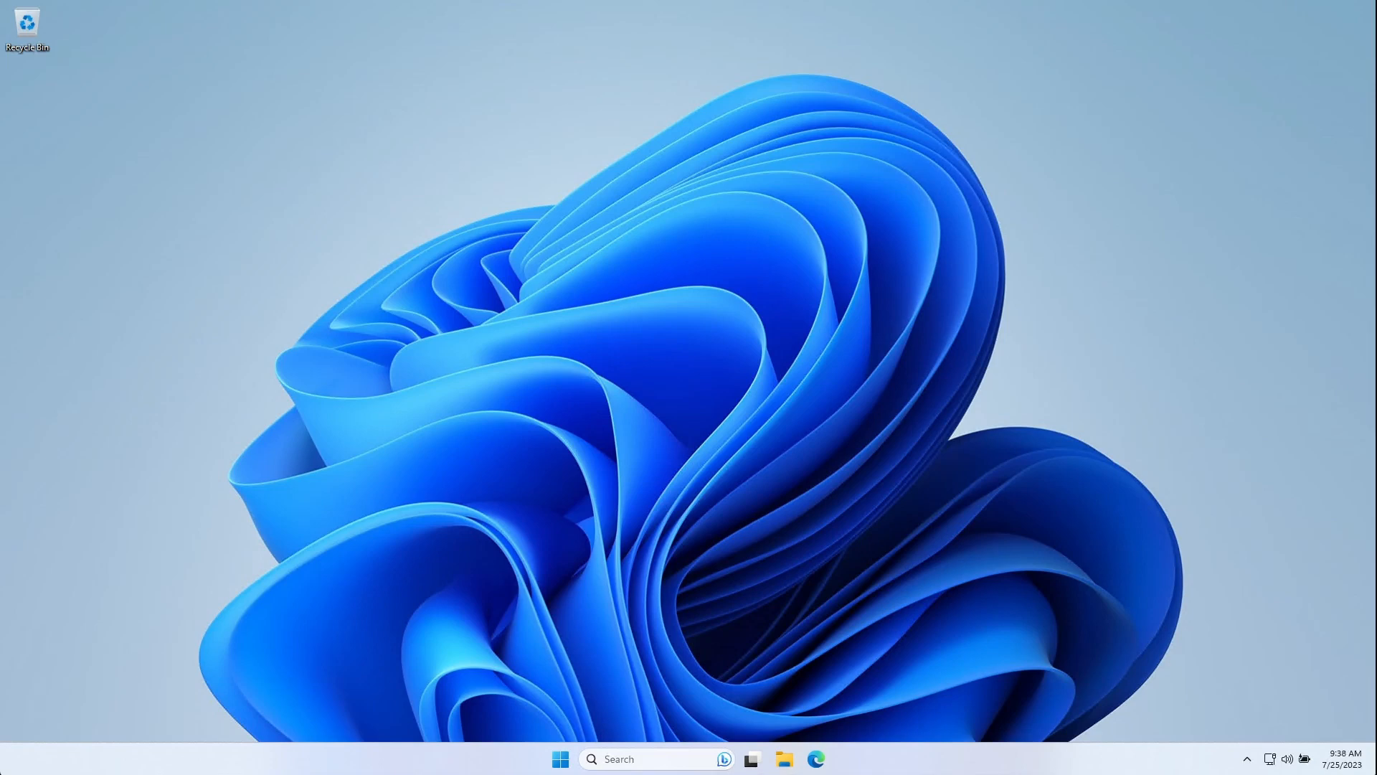
Open winscp.net in Microsoft Edge and download the WinSCP 6.1.1 installer.
click(816, 759)
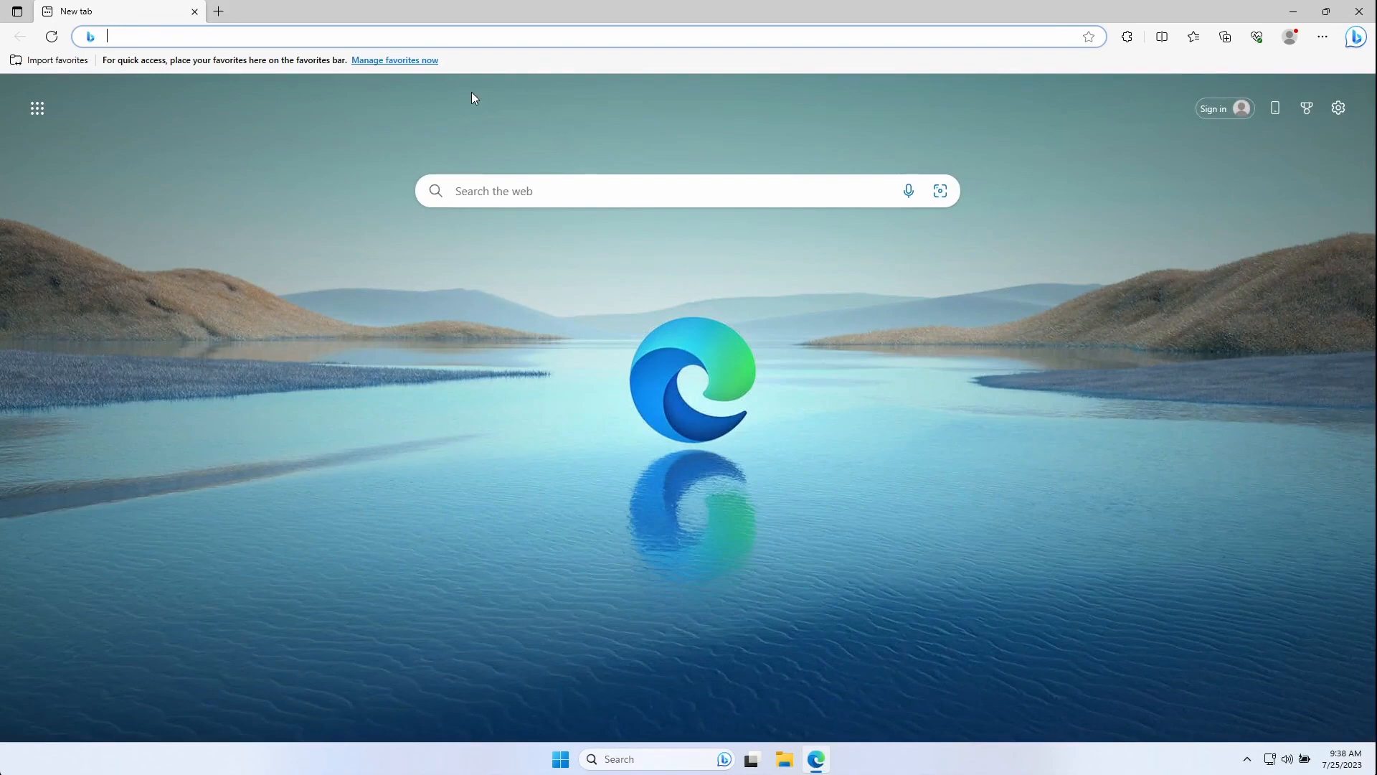
text(https://win)
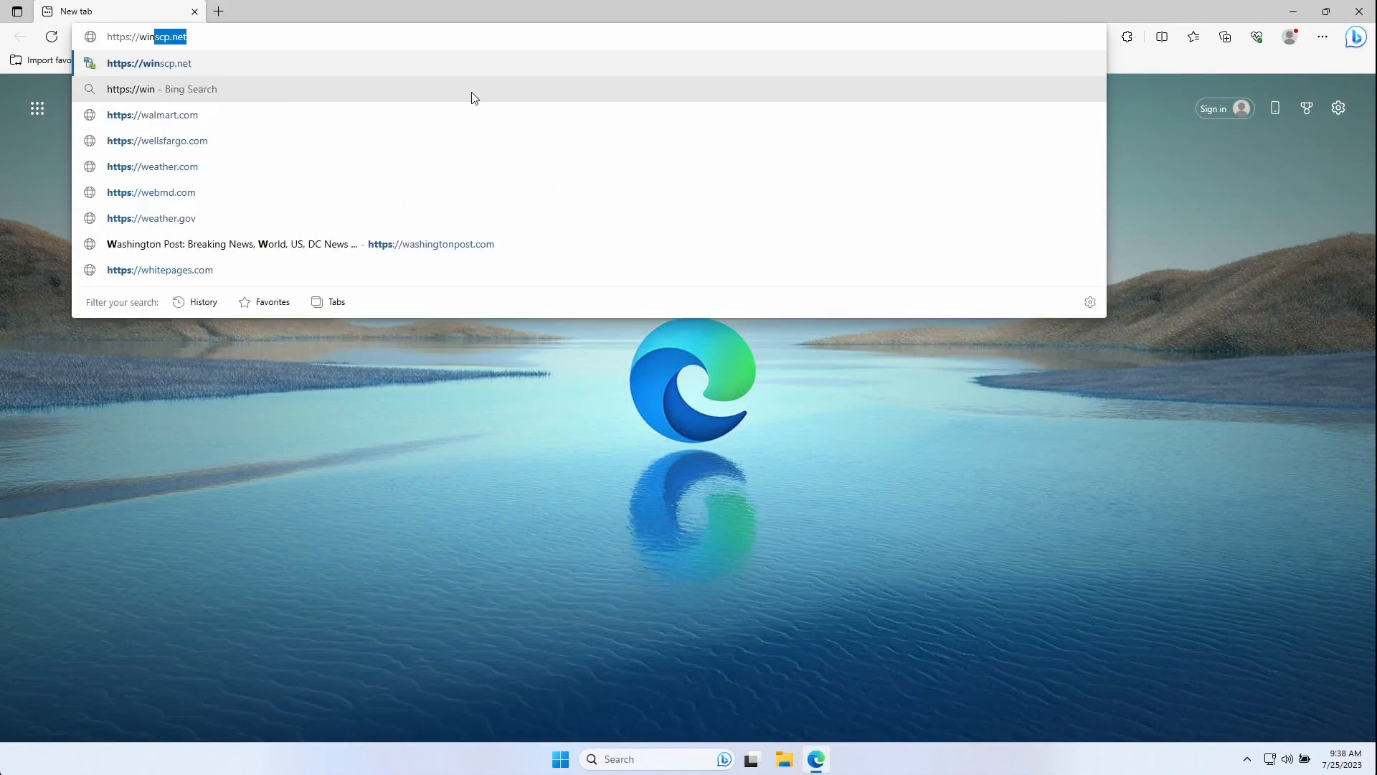
text(scp.net)
key(Return)
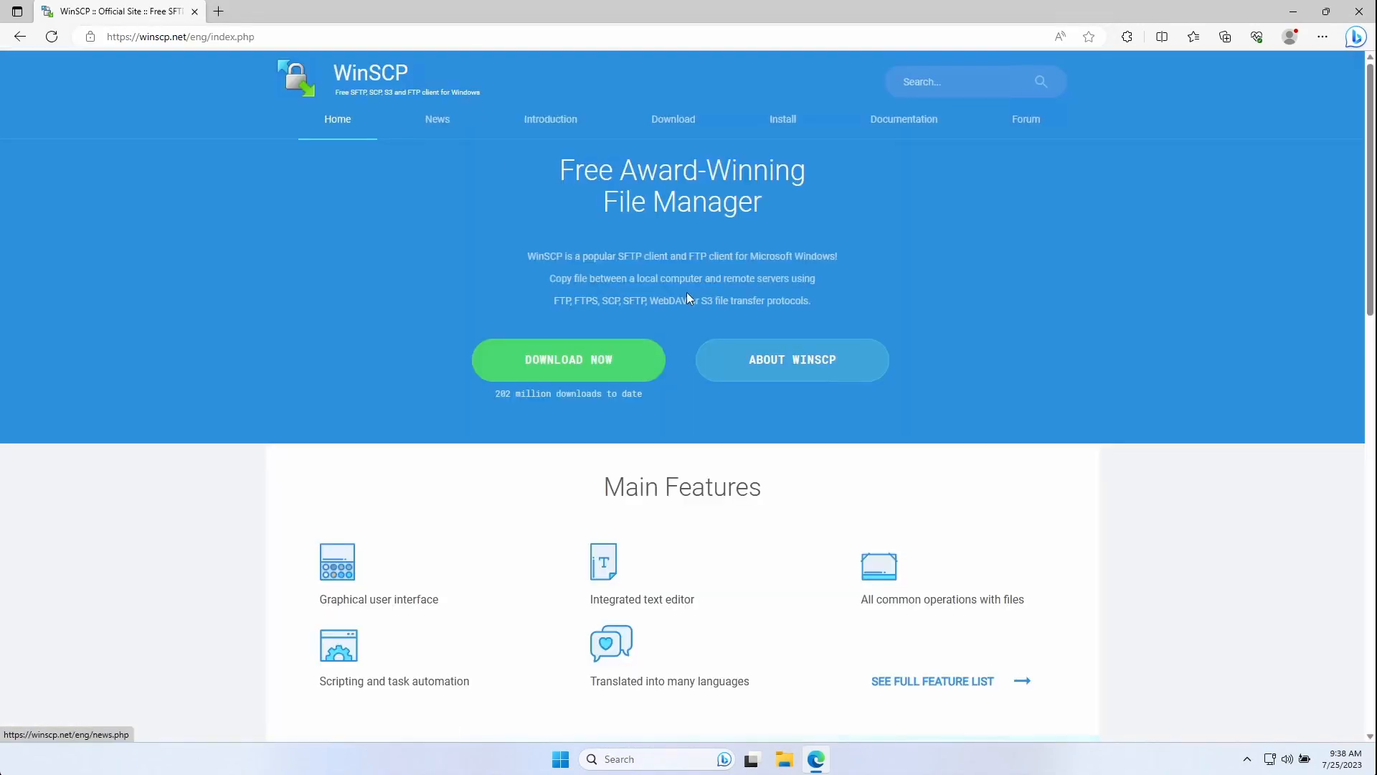
click(558, 362)
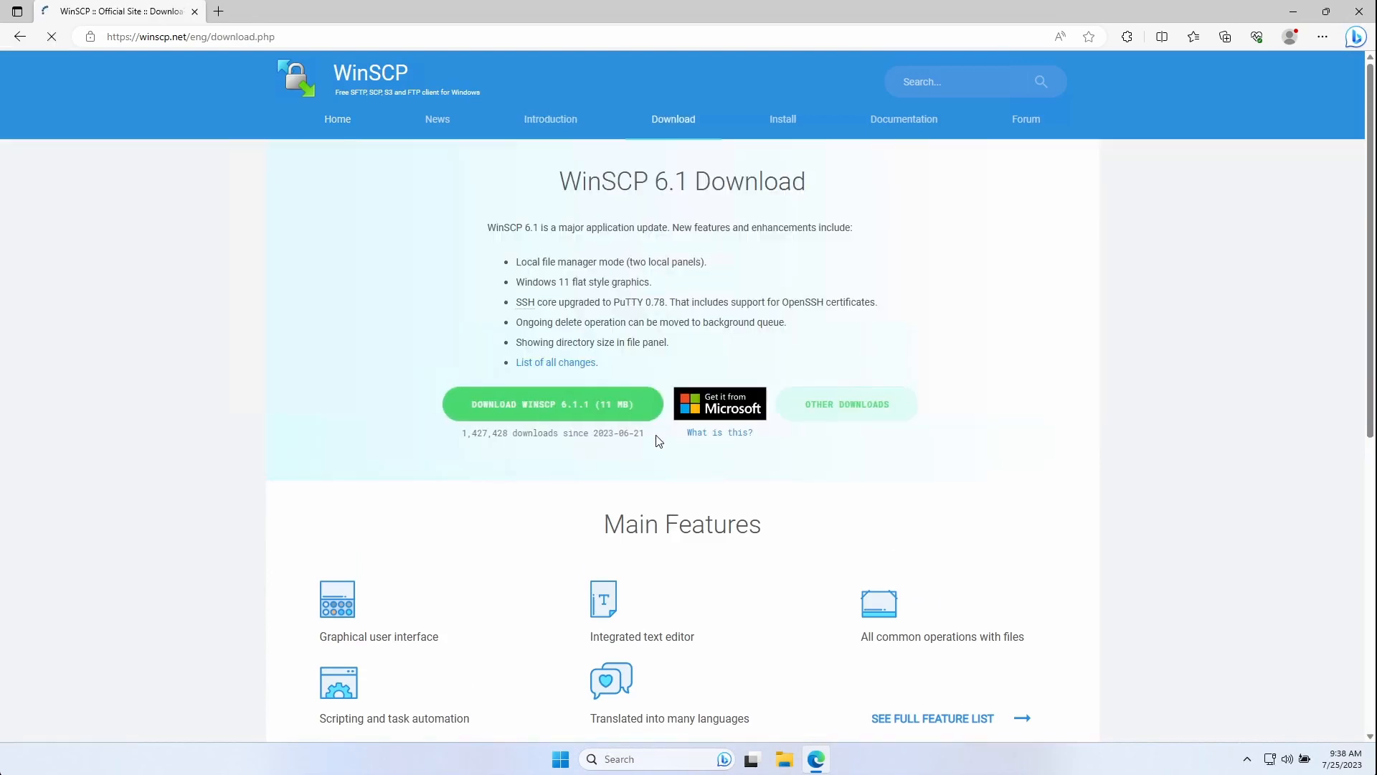
click(592, 402)
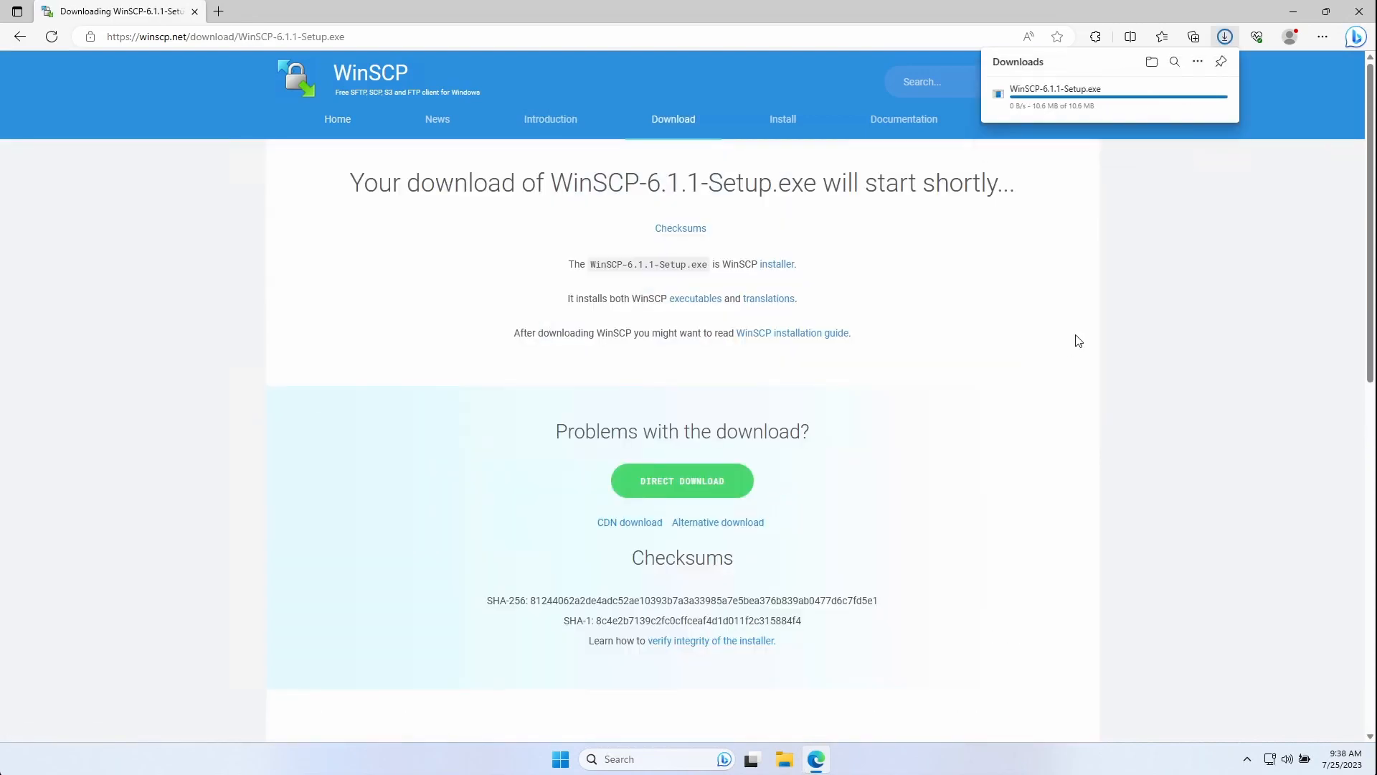
Run the downloaded setup and install WinSCP for all users with the typical installation and the Commander interface.
click(1052, 91)
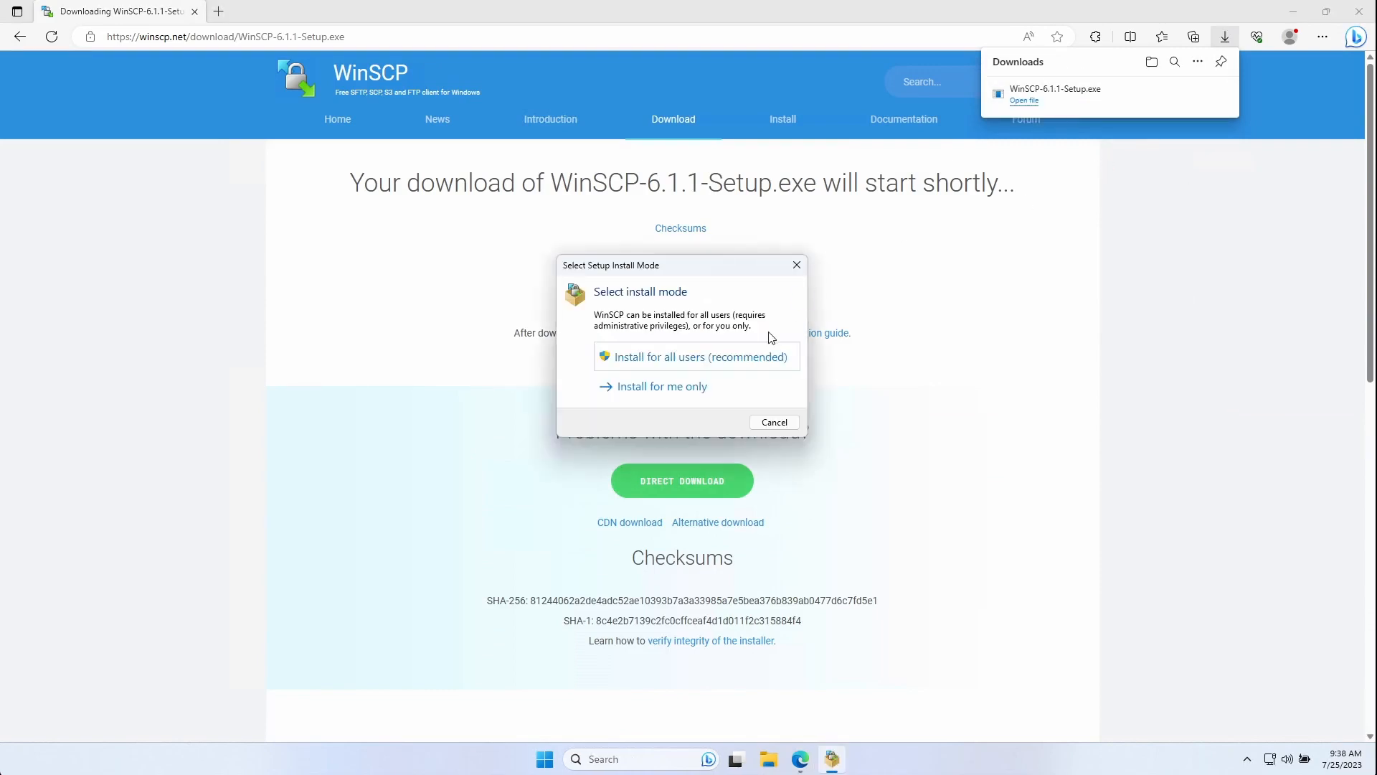
click(729, 366)
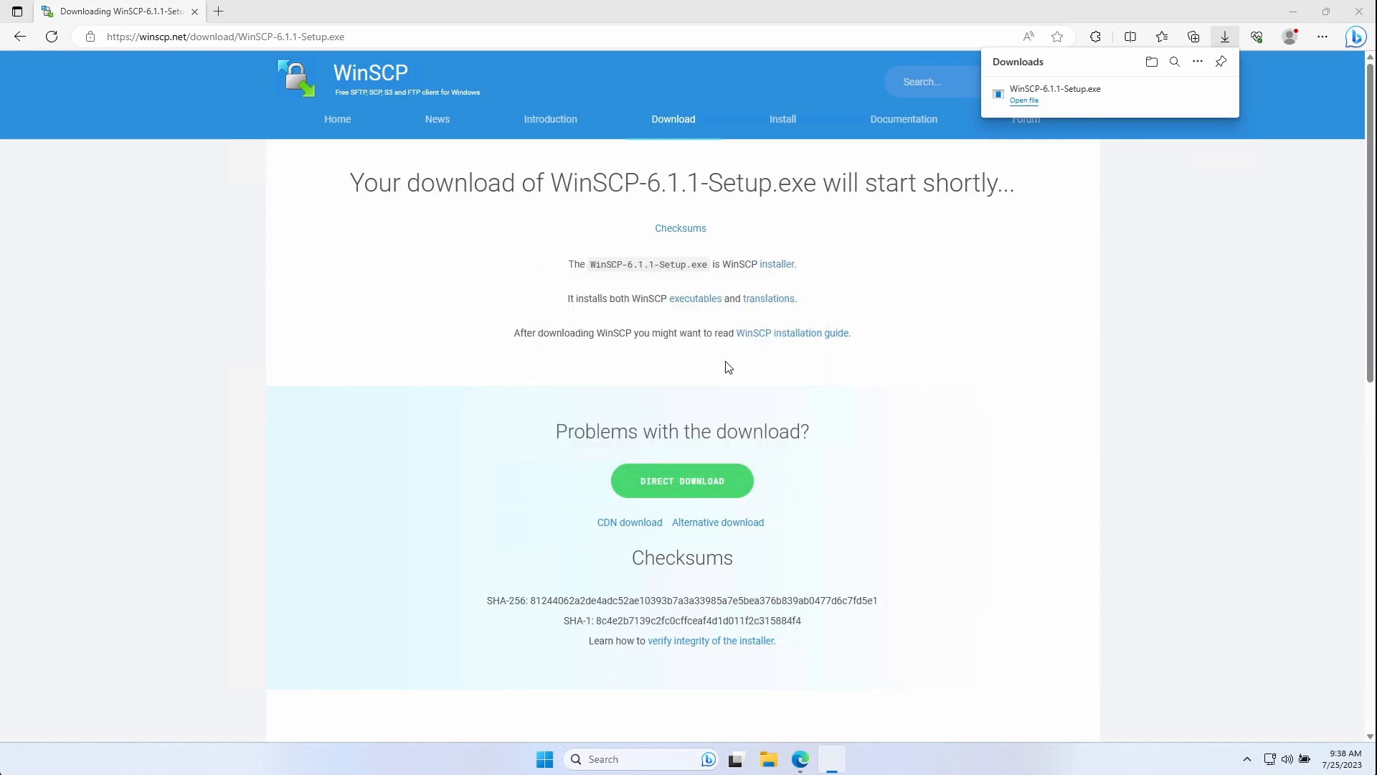
click(799, 520)
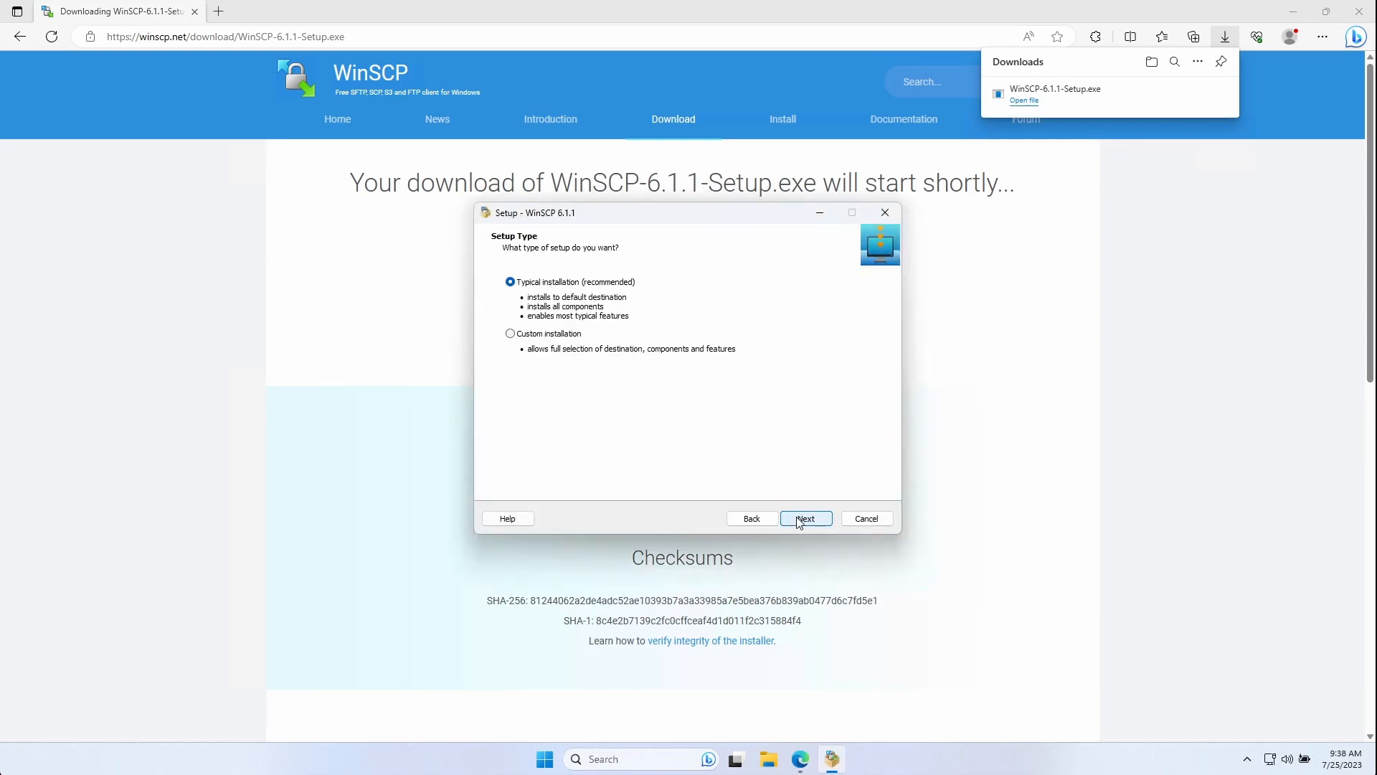
click(799, 520)
click(799, 519)
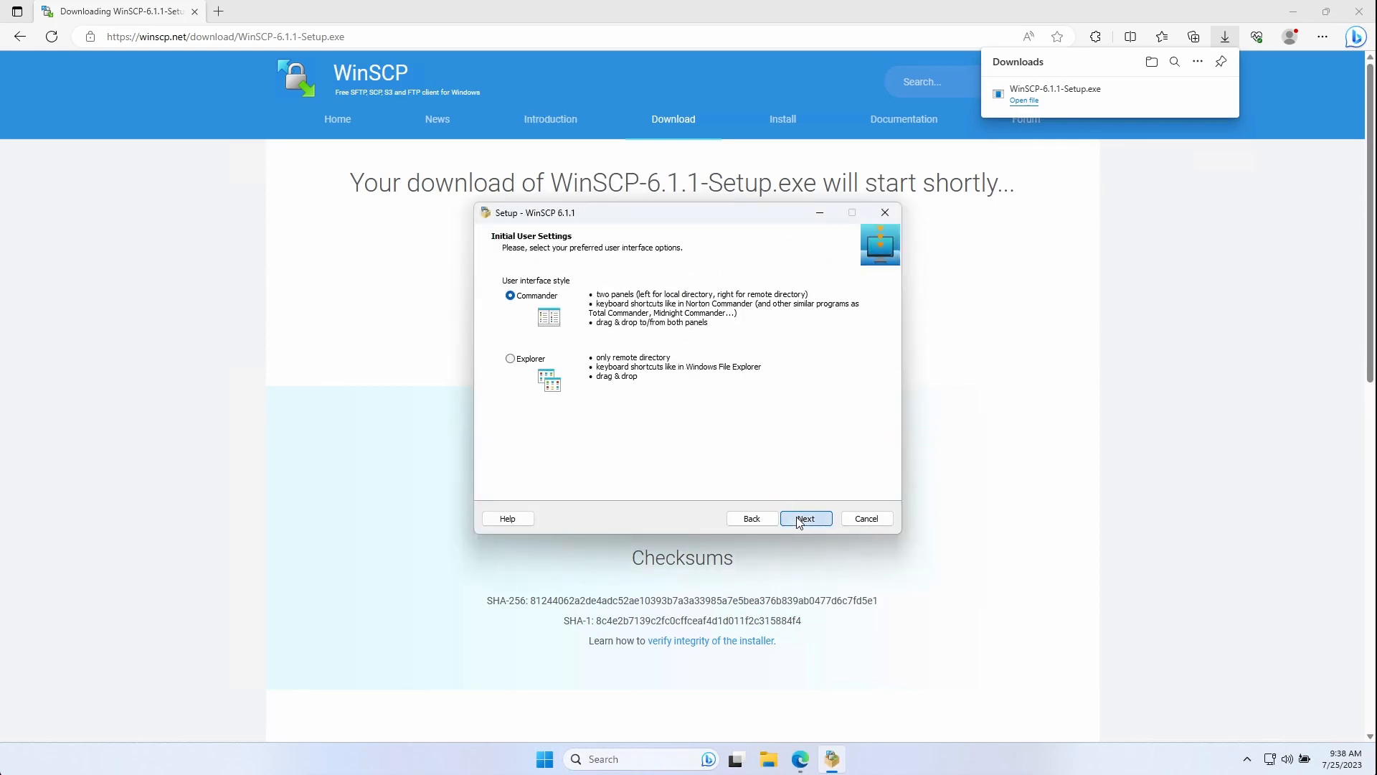
click(799, 519)
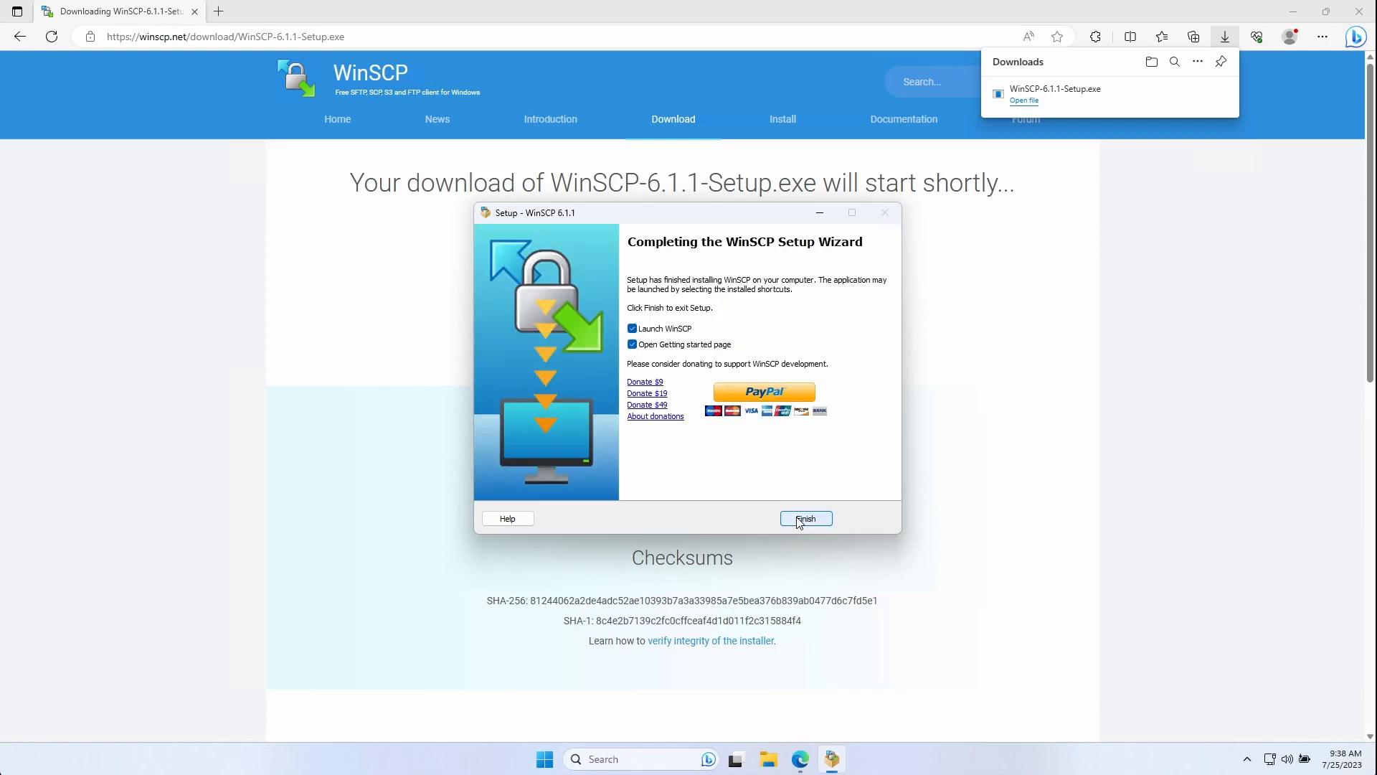
Finish the setup with WinSCP launching but without the Getting started page, and minimize the browser.
click(687, 346)
click(810, 521)
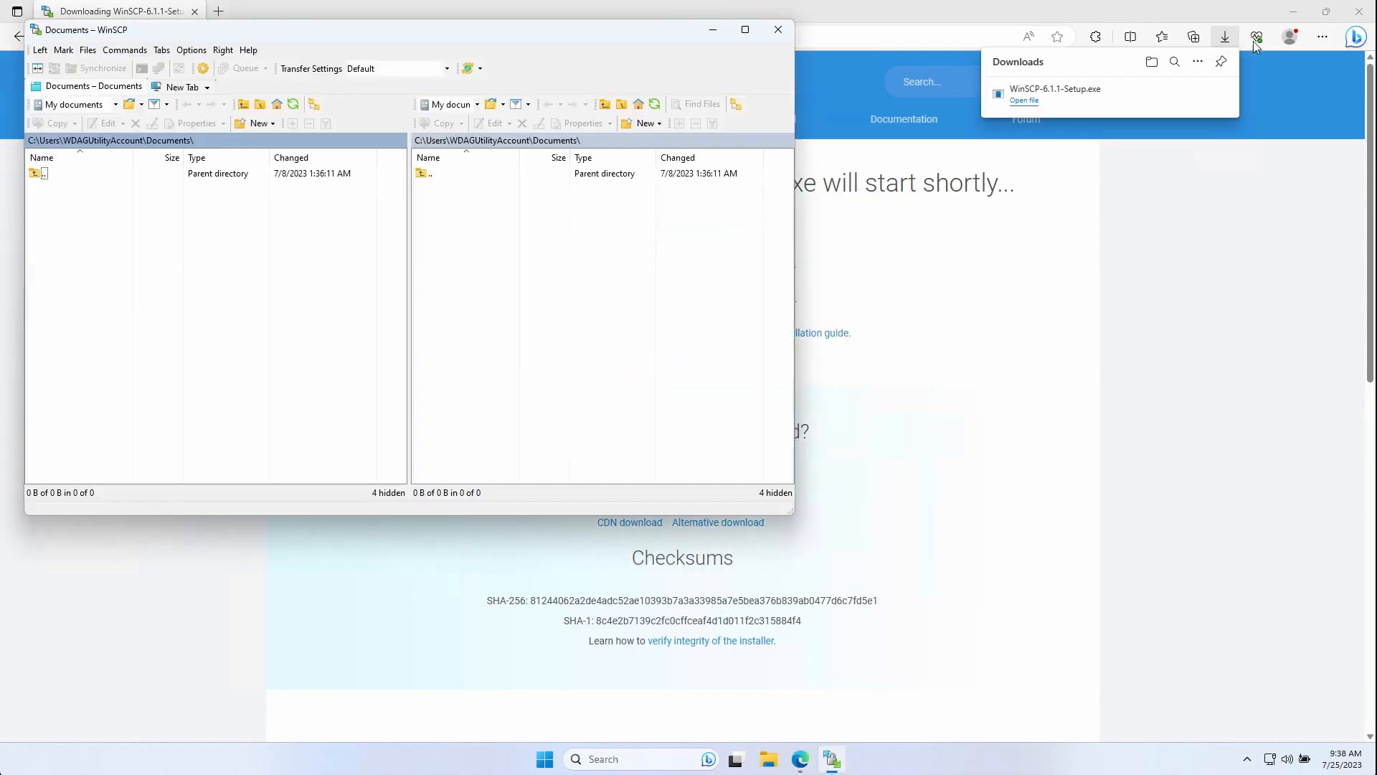
click(1295, 13)
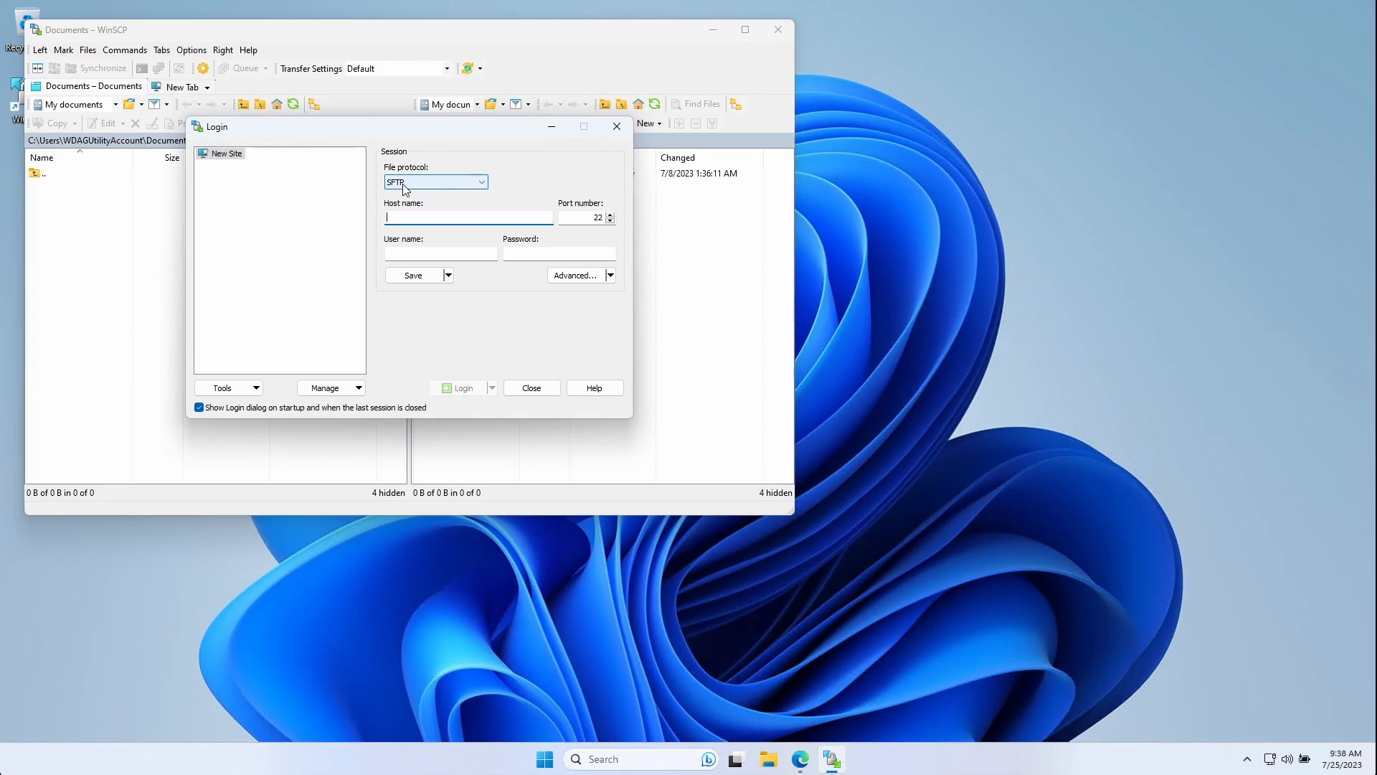
Enter an SCP session for host demo.baconunlimited.com with user name baconadmin and the account password, and save it as a site without the password.
click(440, 183)
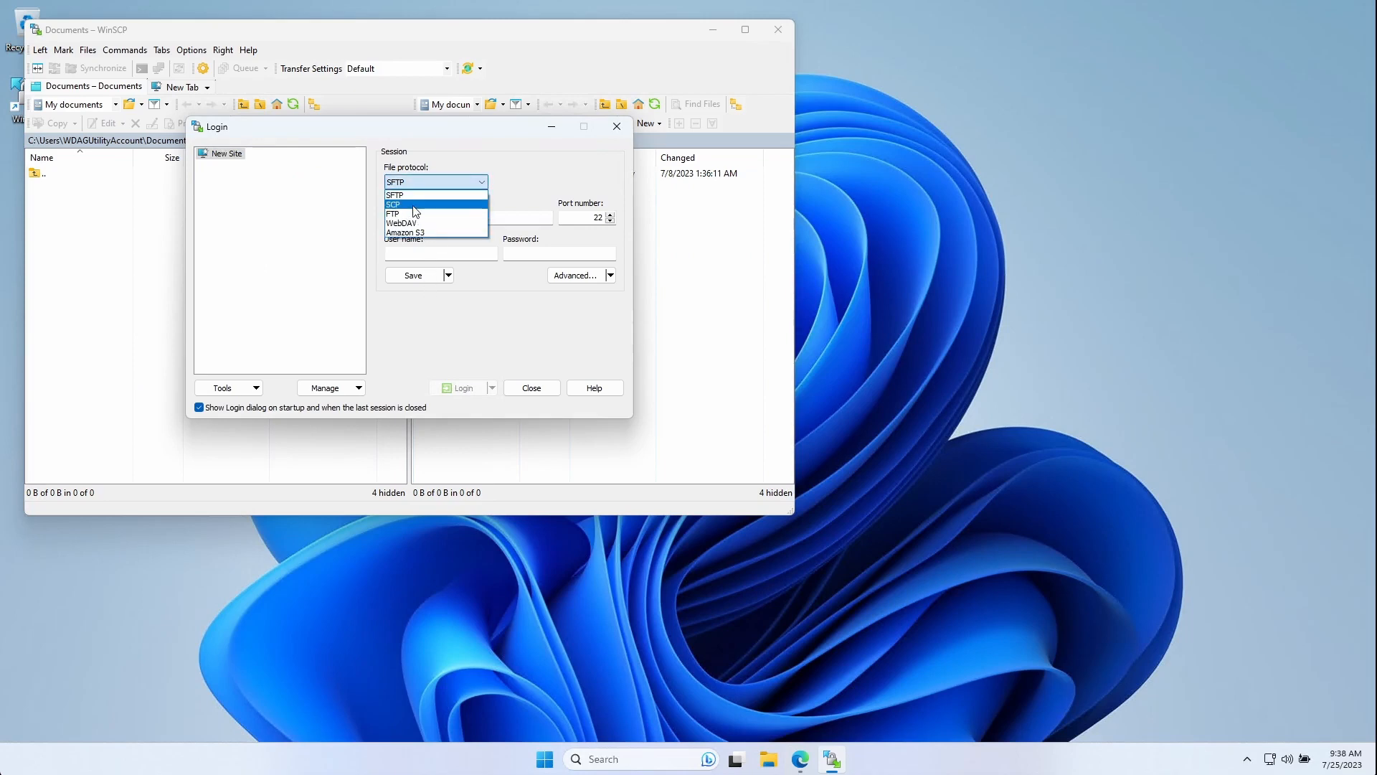
click(414, 205)
click(434, 219)
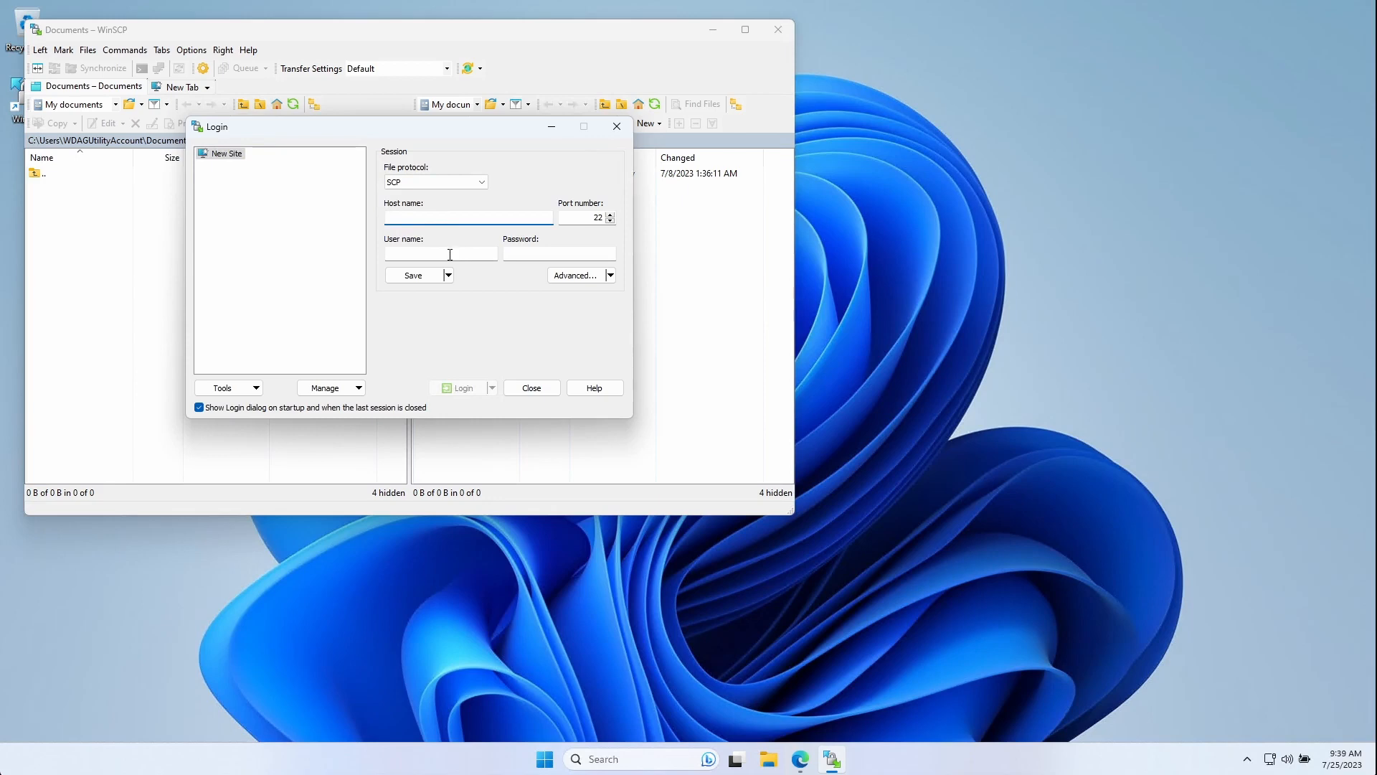
text(demo.baconunlimited.com)
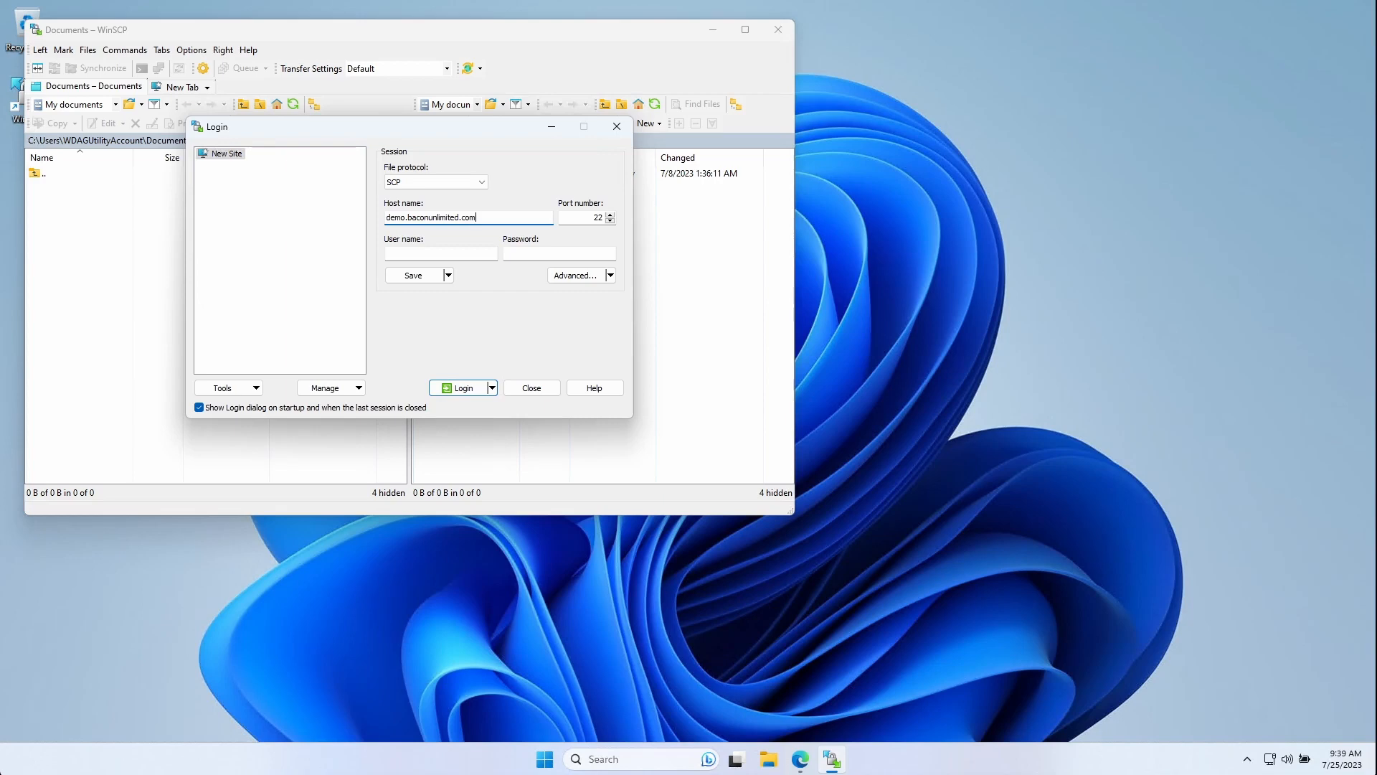
click(423, 253)
key(Tab)
key(ctrl+v)
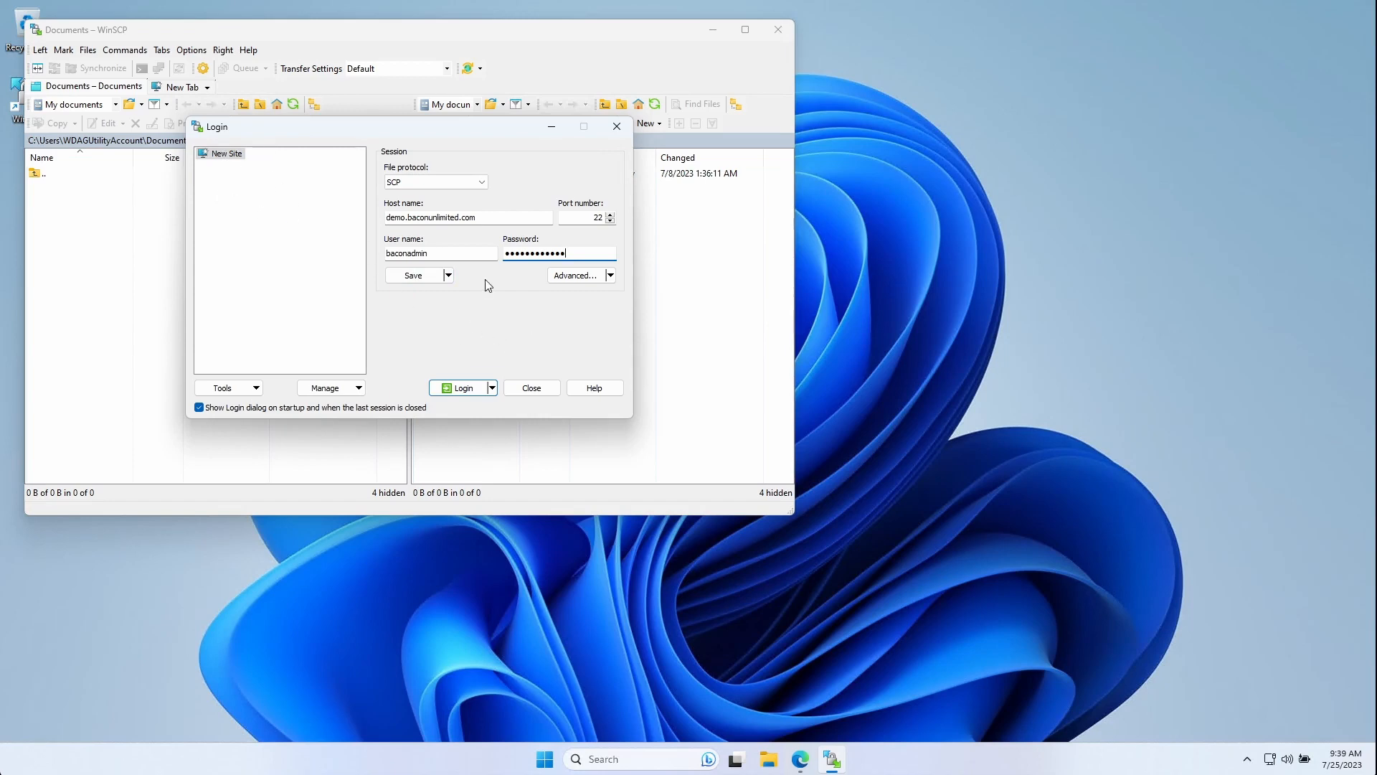
click(414, 279)
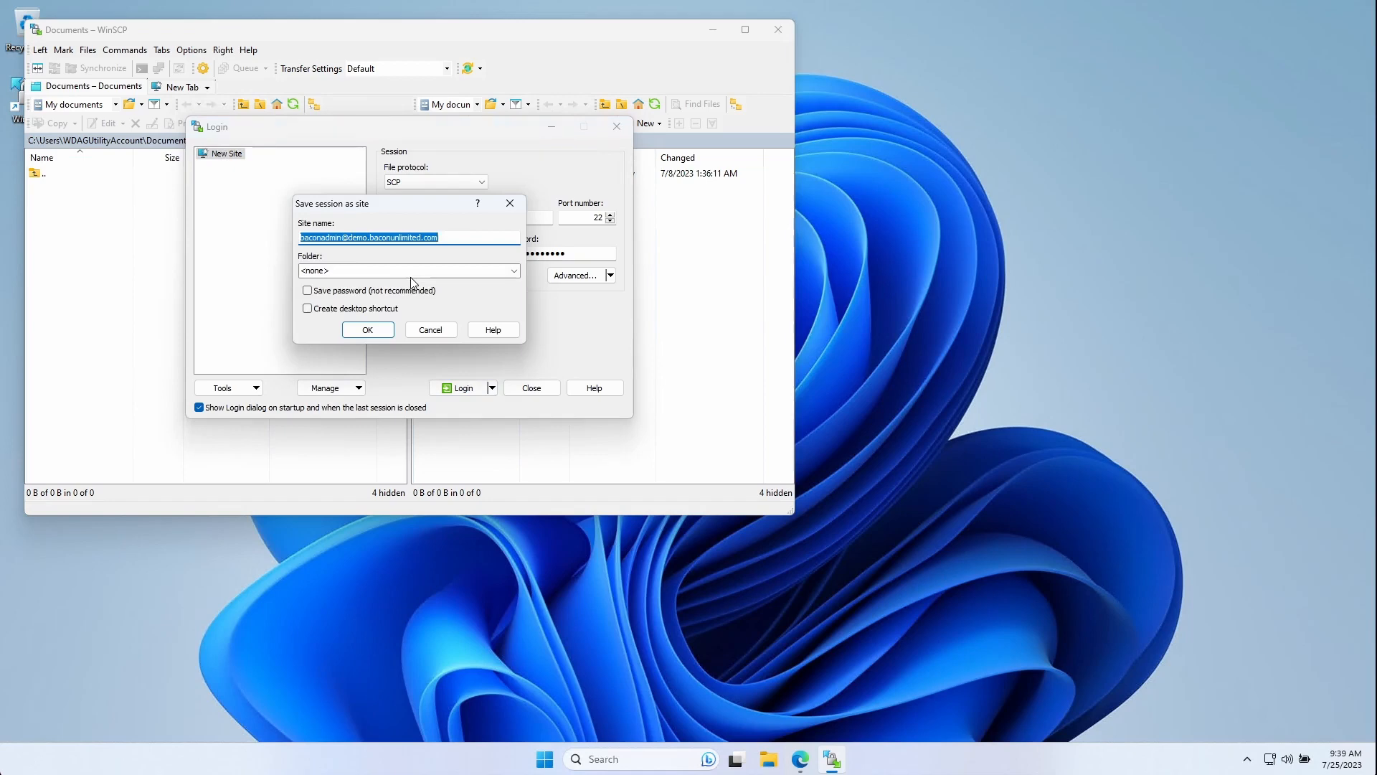
click(368, 330)
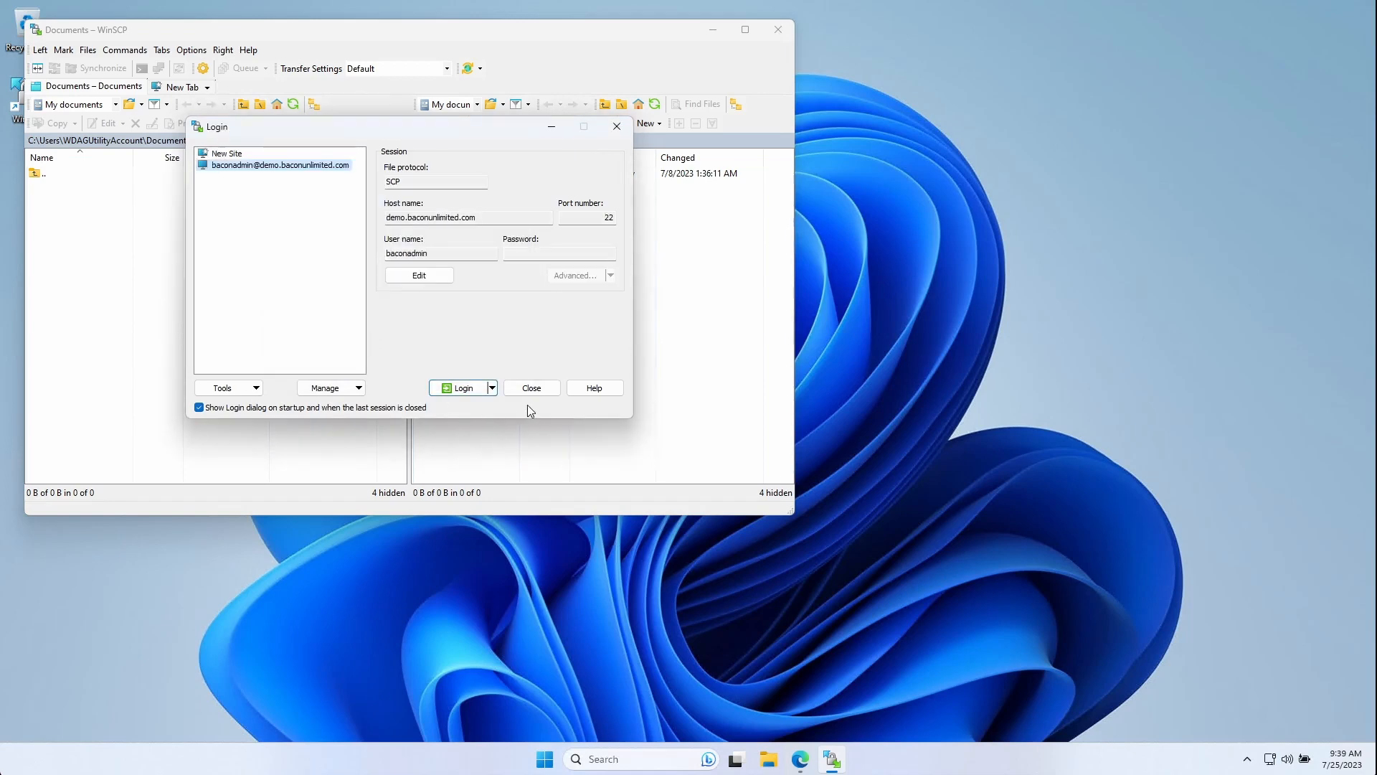
Log in to the saved site, accepting the server's host key and entering the account password.
click(459, 389)
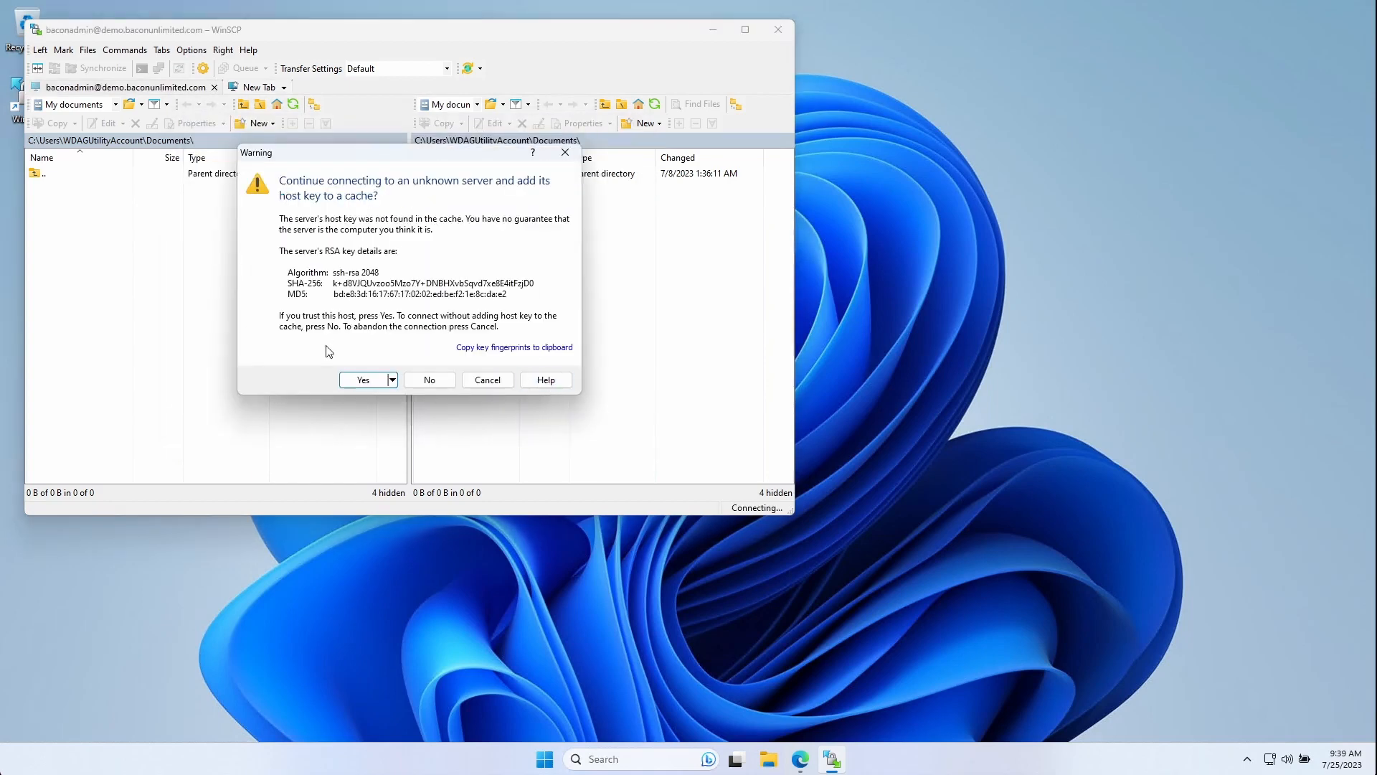
click(364, 380)
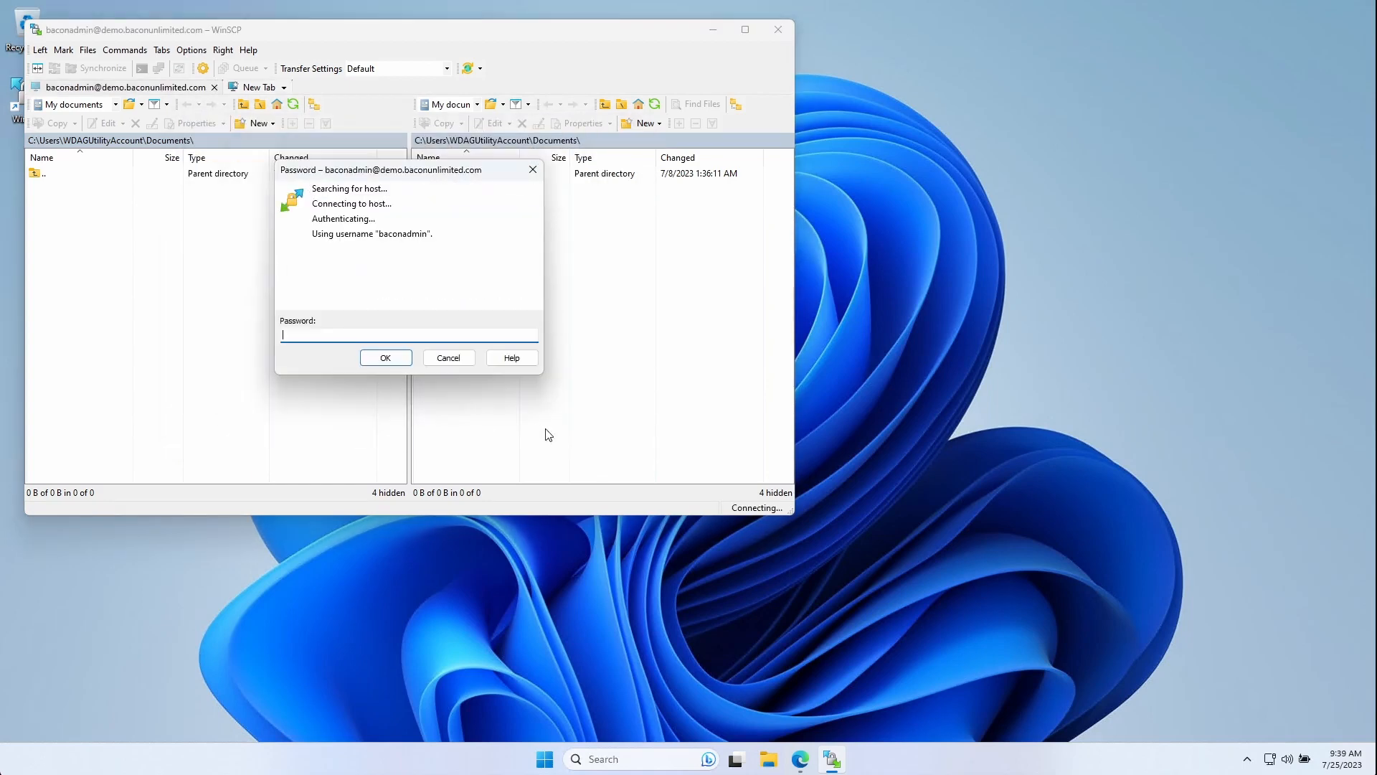
key(ctrl+v)
click(381, 357)
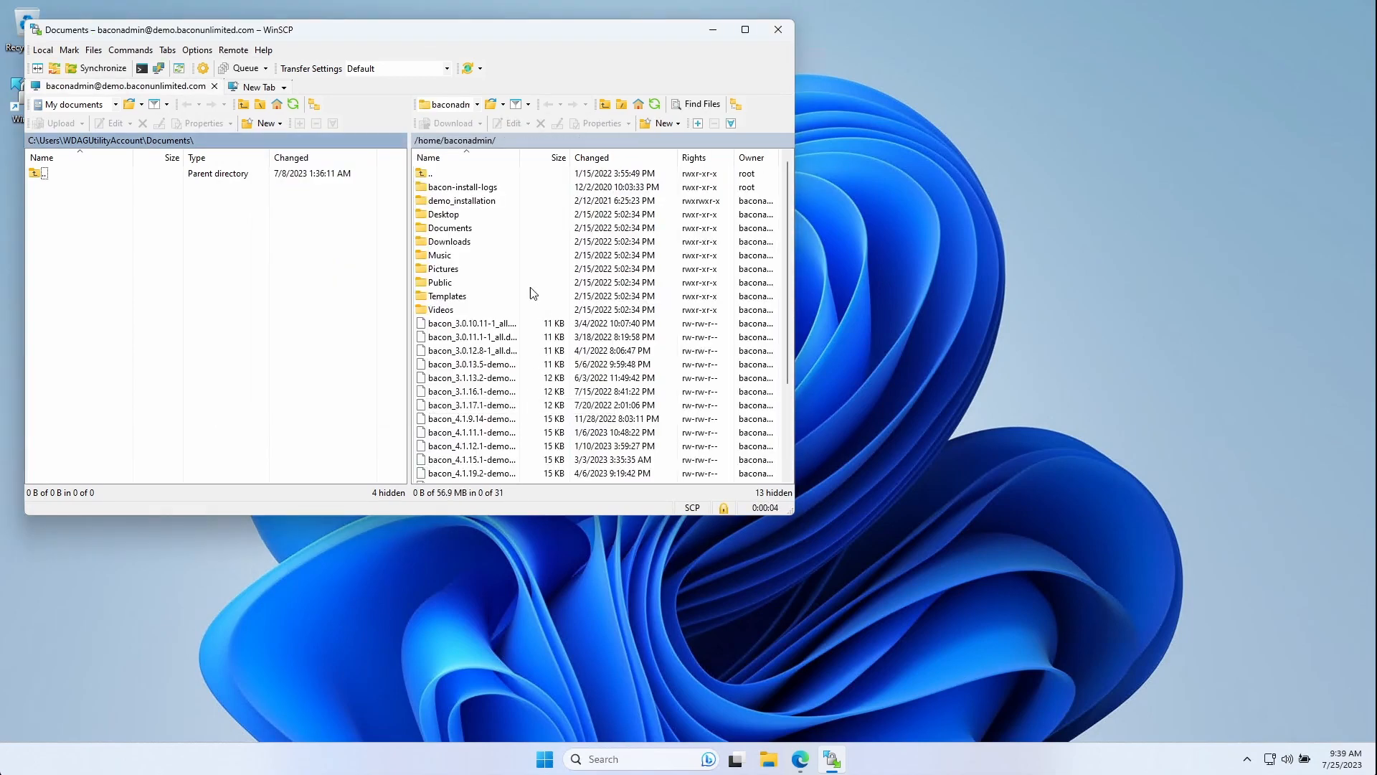
Create an empty text document named asdfasdf in the local Documents folder using File Explorer.
scroll(527, 329, down, 3)
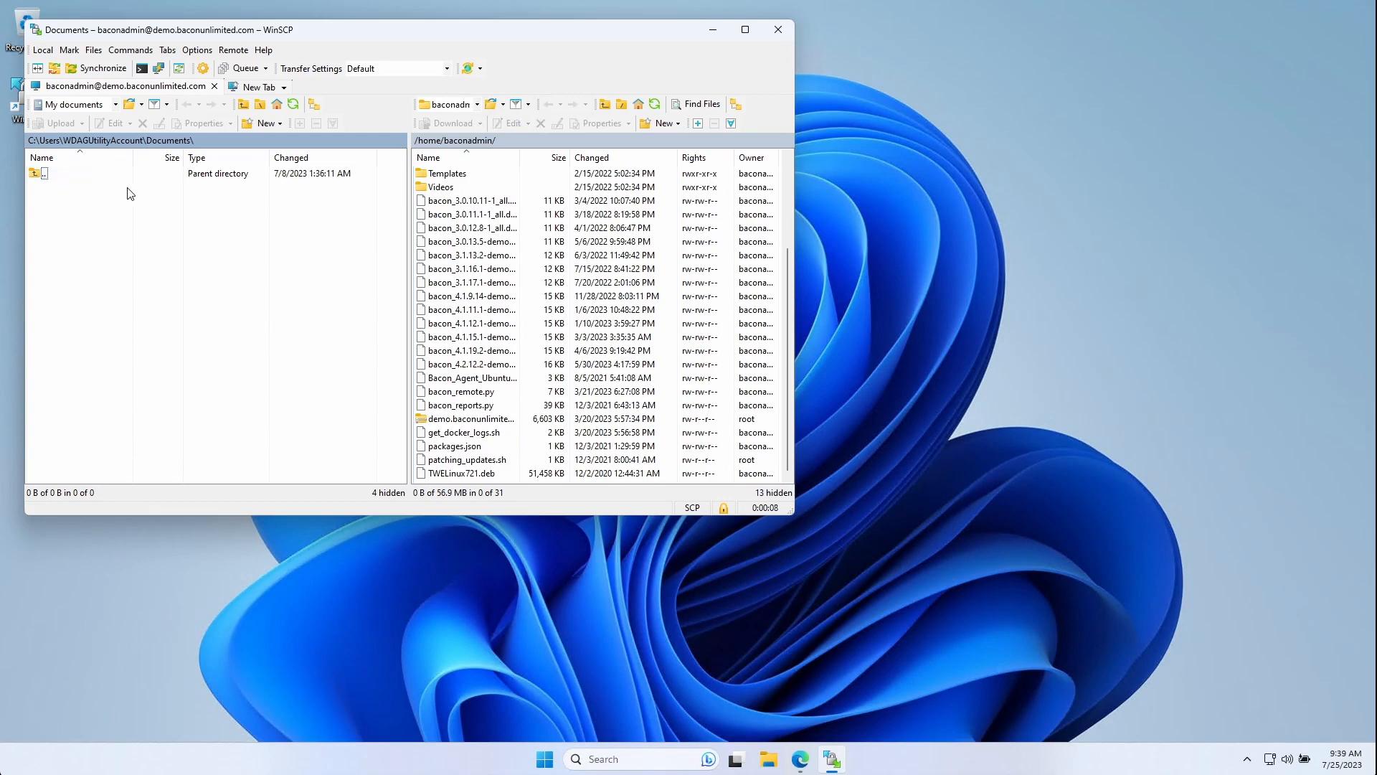
drag(376, 29, 646, 75)
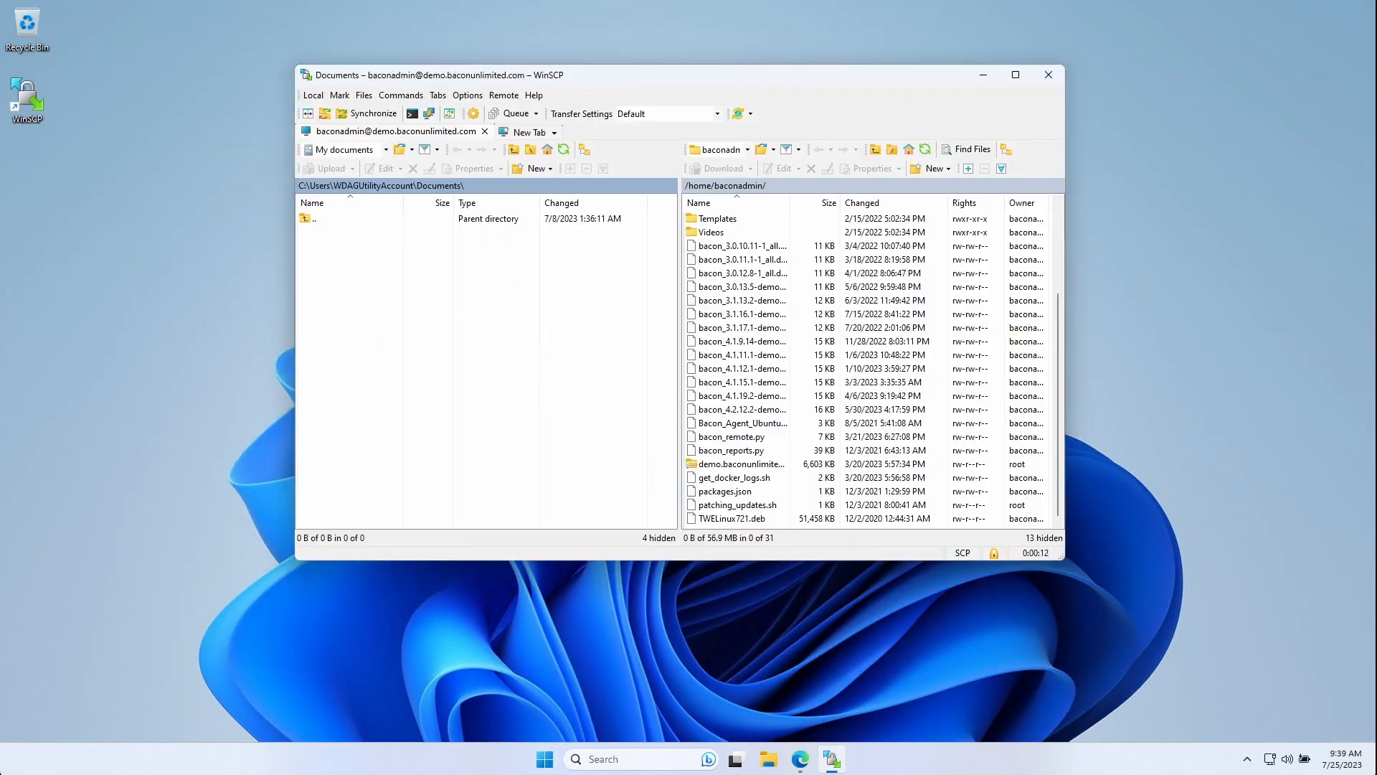
click(769, 759)
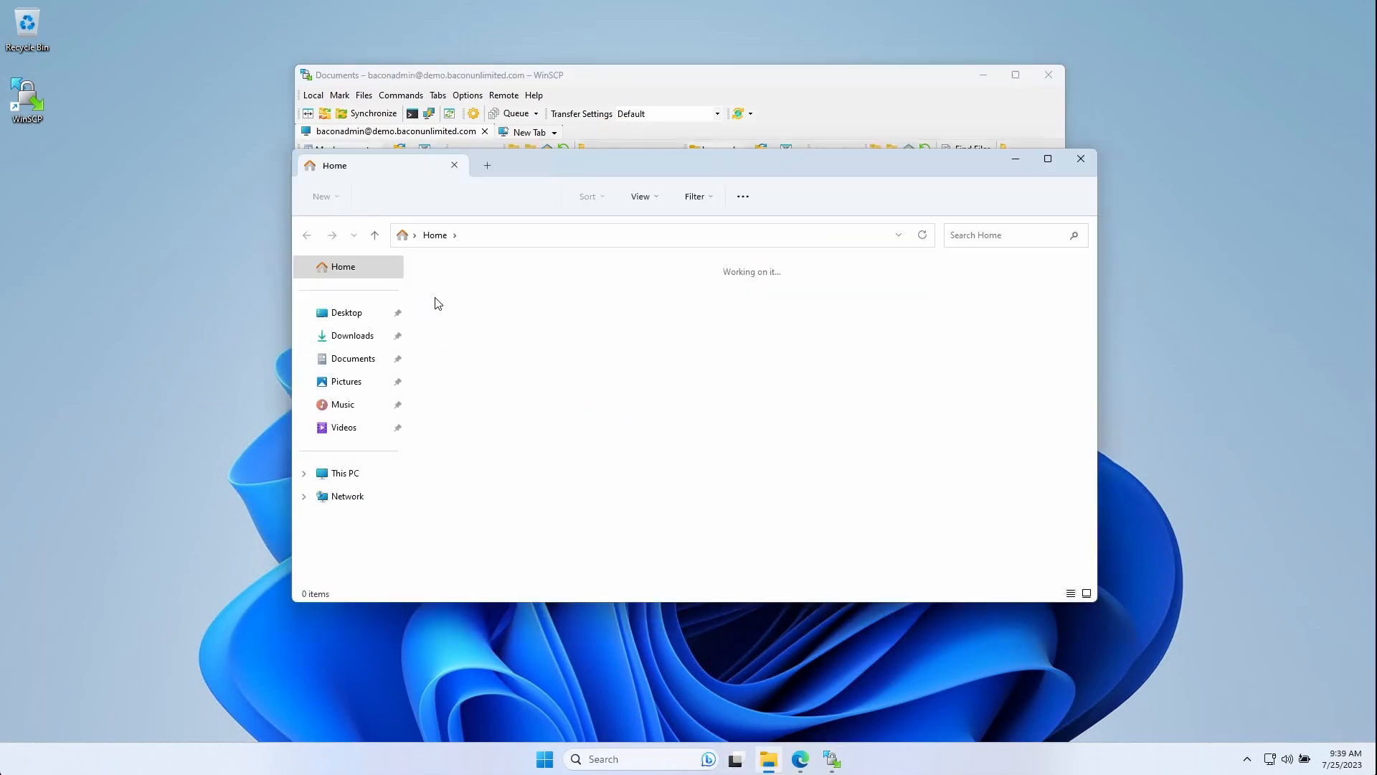
click(637, 316)
double_click(799, 308)
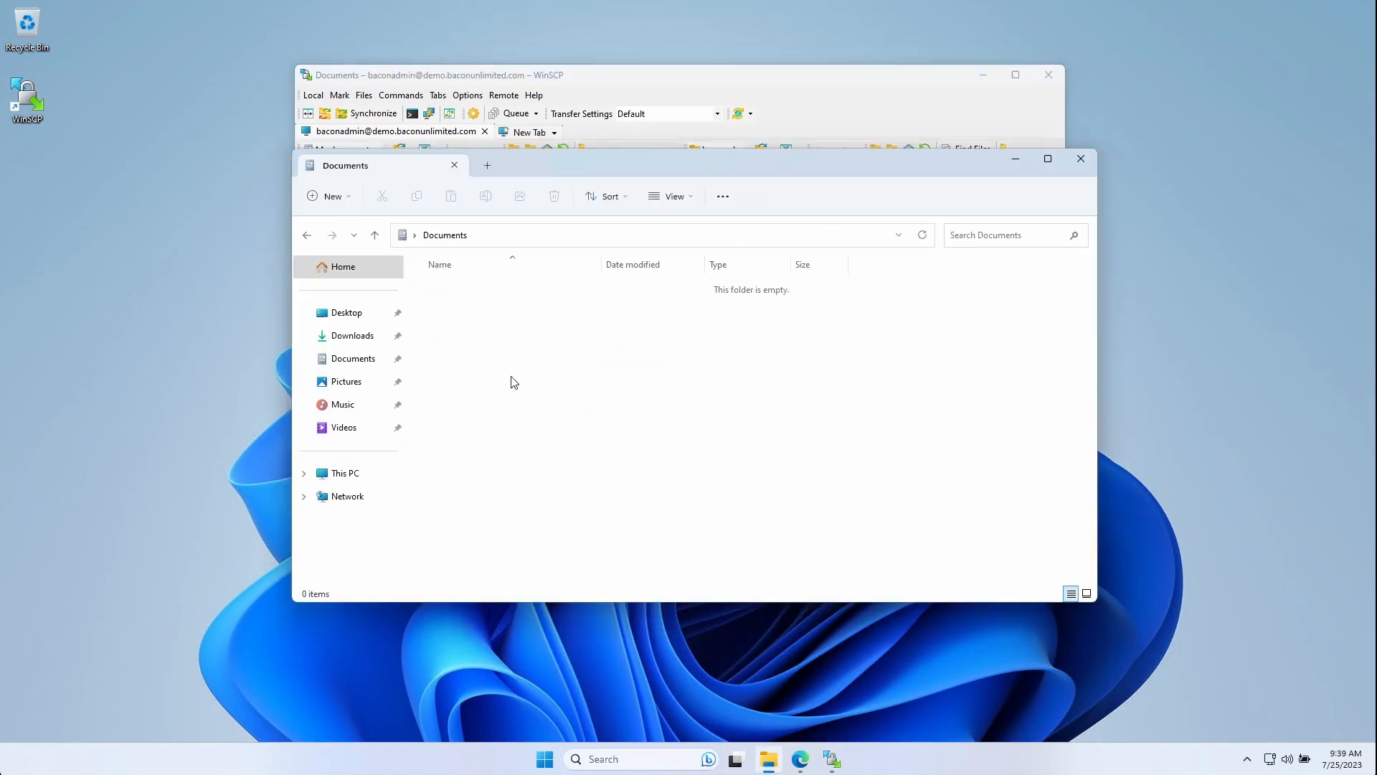
right_click(519, 382)
mouse_move(591, 473)
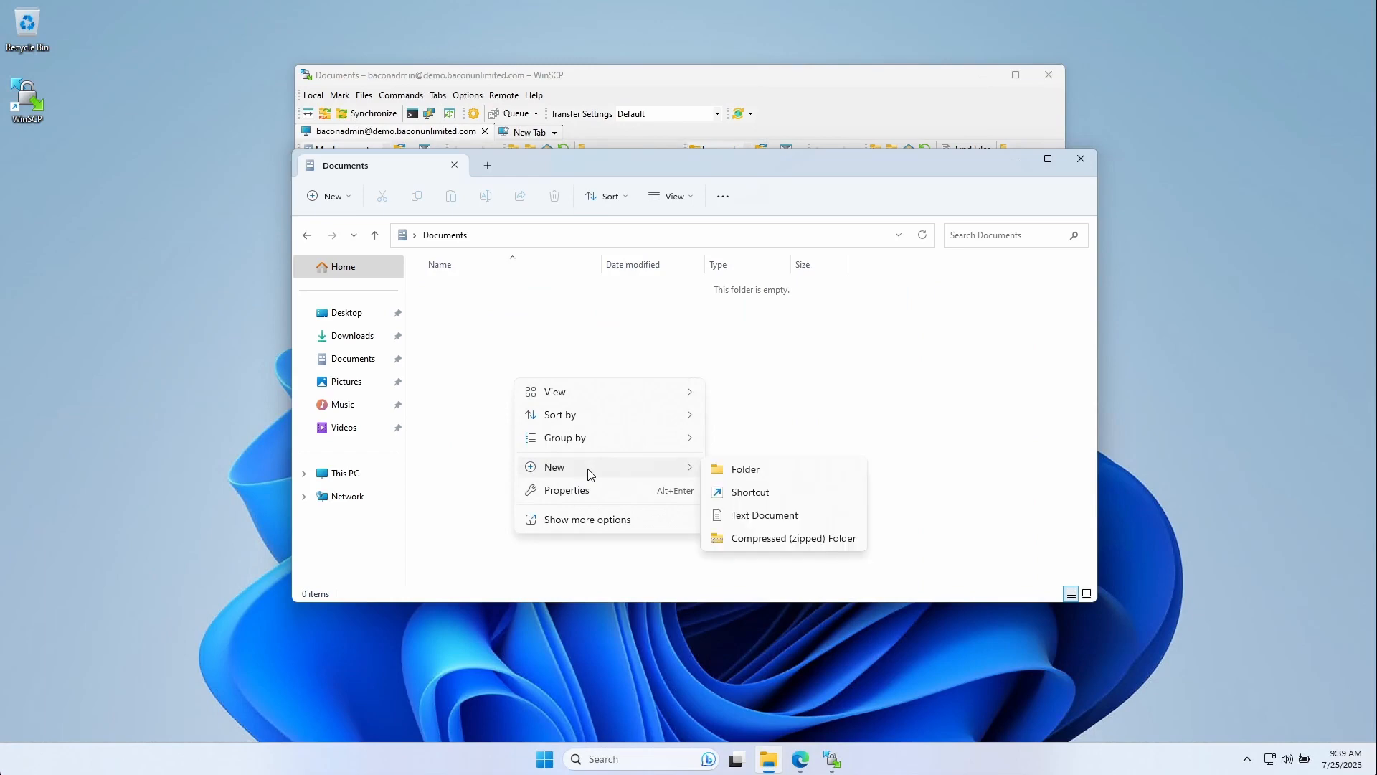
click(784, 516)
text(asdfasdf)
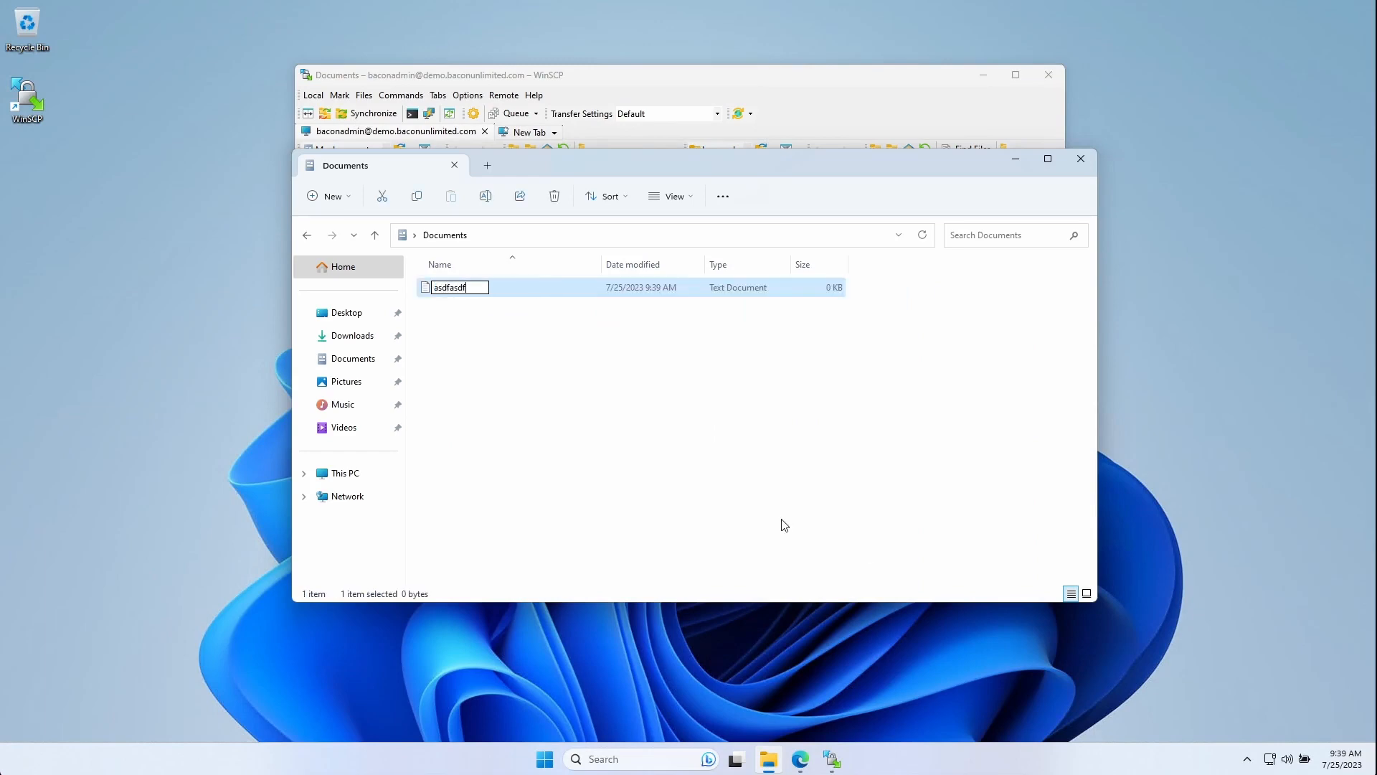
key(Return)
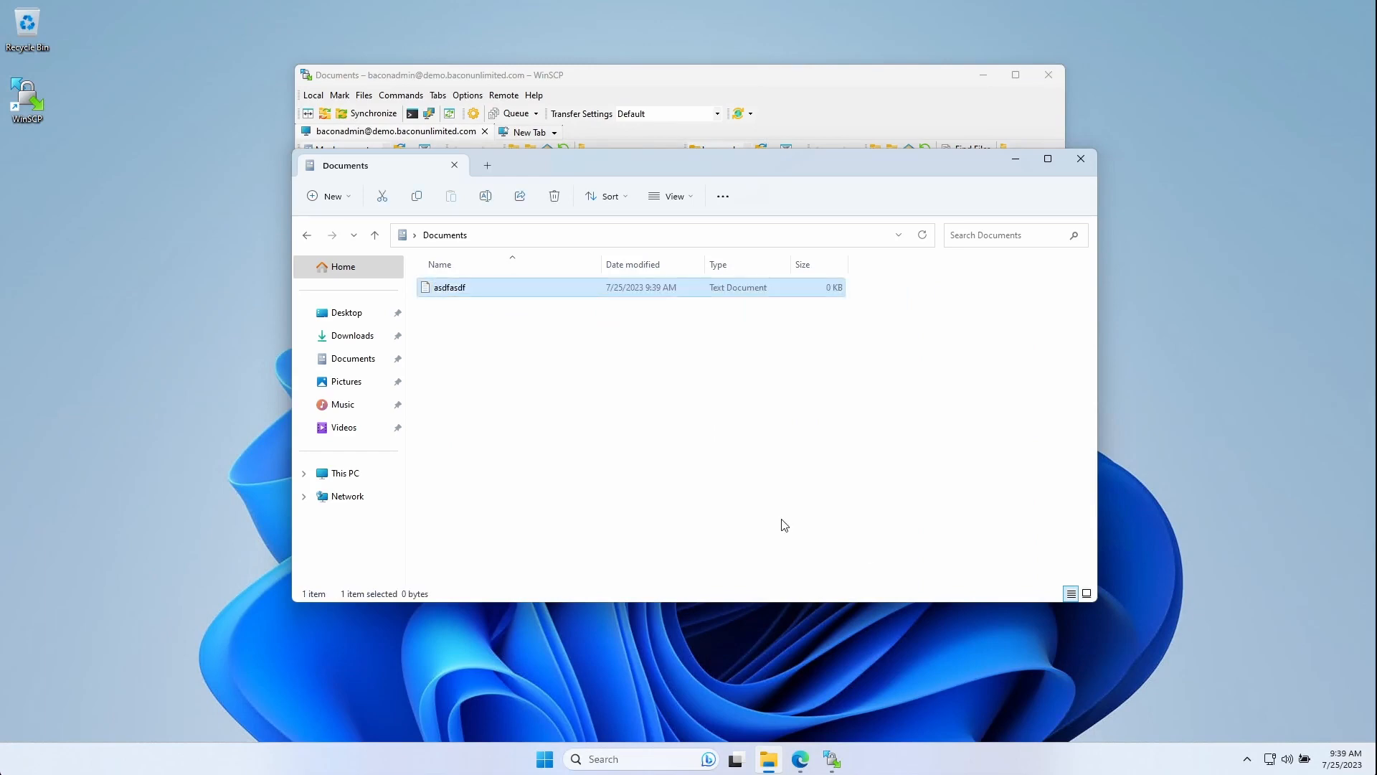
Switch back to WinSCP and upload asdfasdf.txt to the remote /home/baconadmin directory.
click(765, 73)
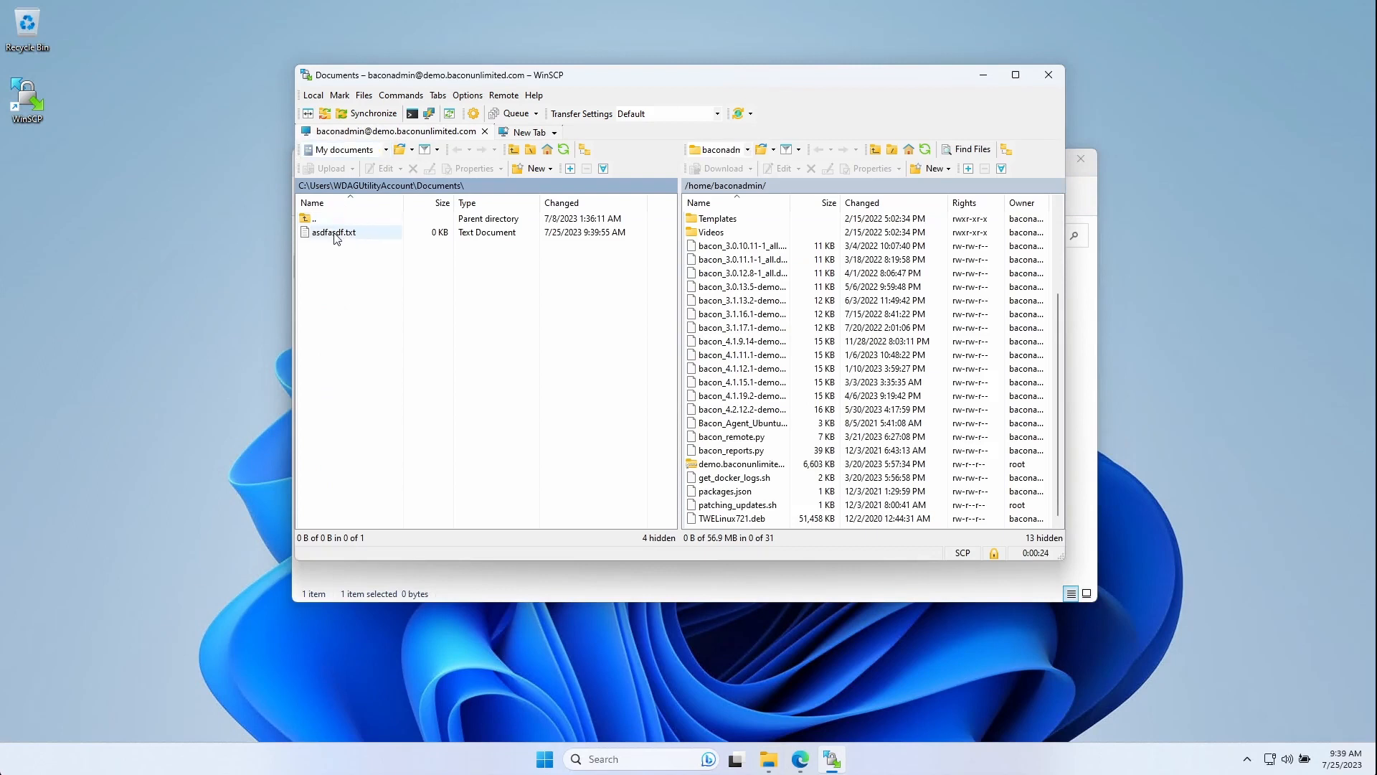
drag(335, 237, 795, 345)
click(708, 362)
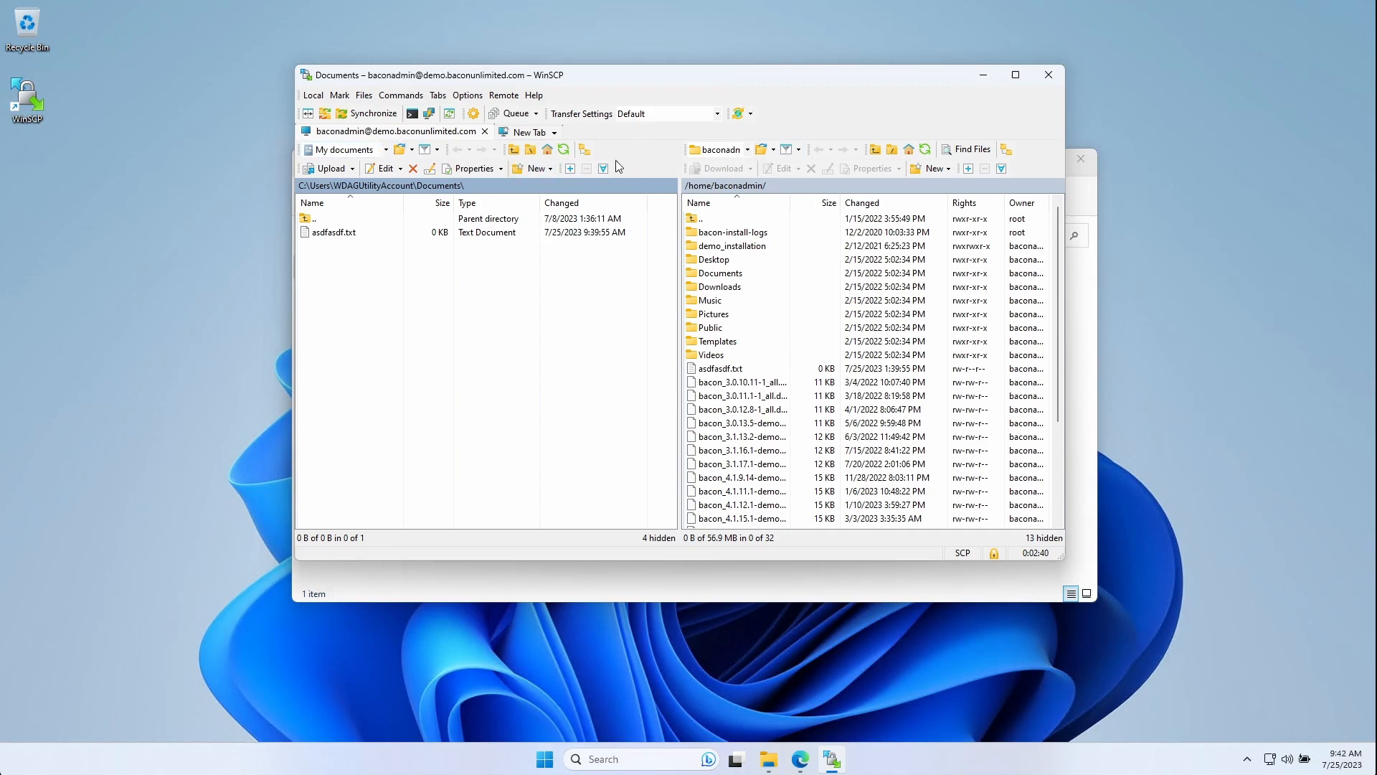
Add a site bookmark for C:\Users\WDAGUtilityAccount and open it as the local directory.
click(386, 153)
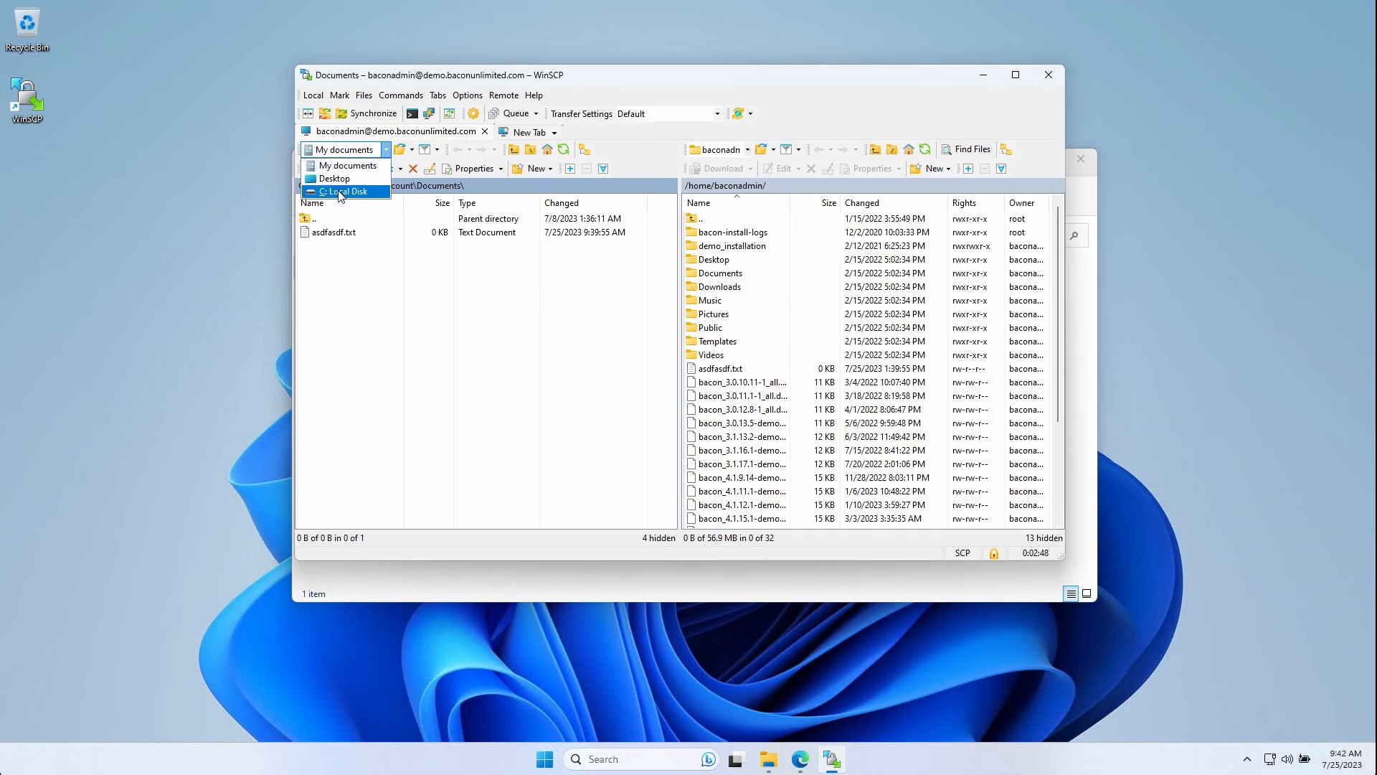
click(400, 153)
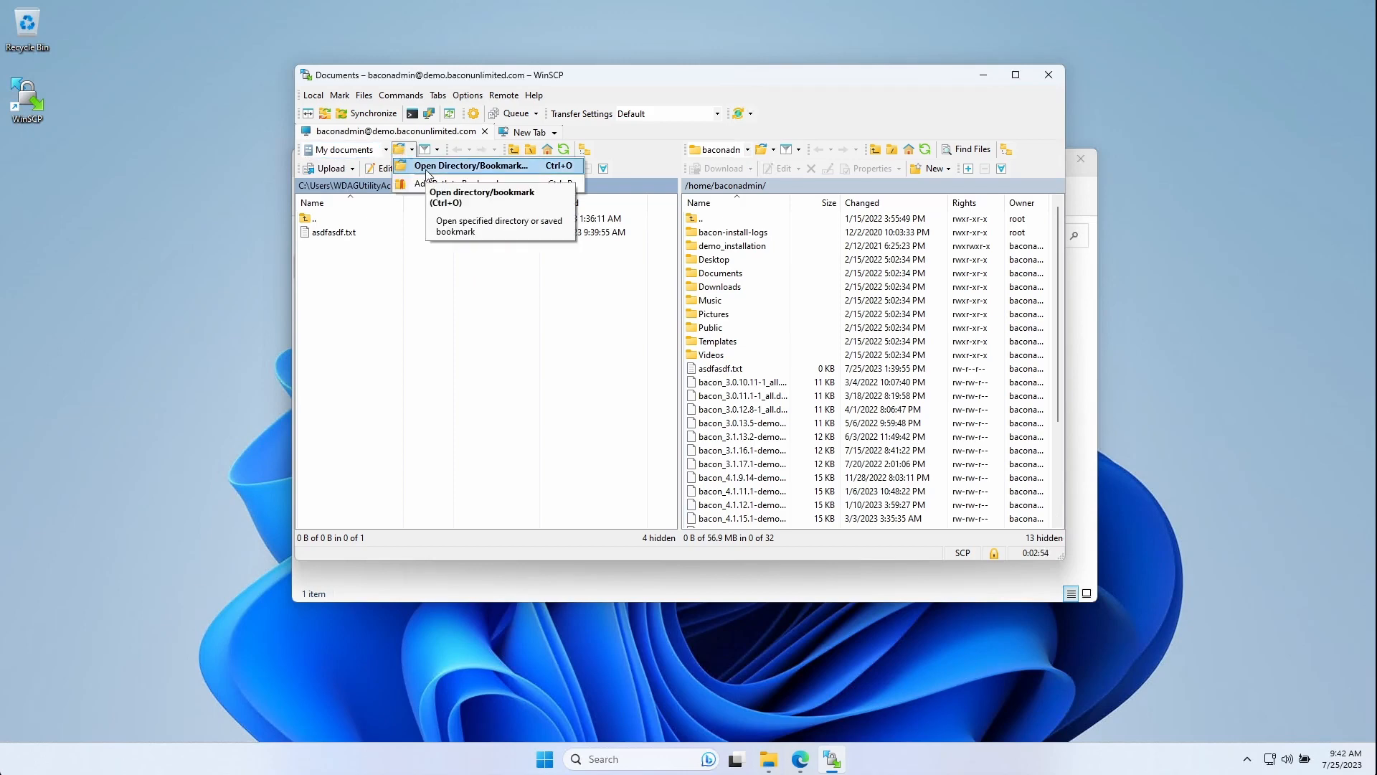
click(427, 166)
click(669, 228)
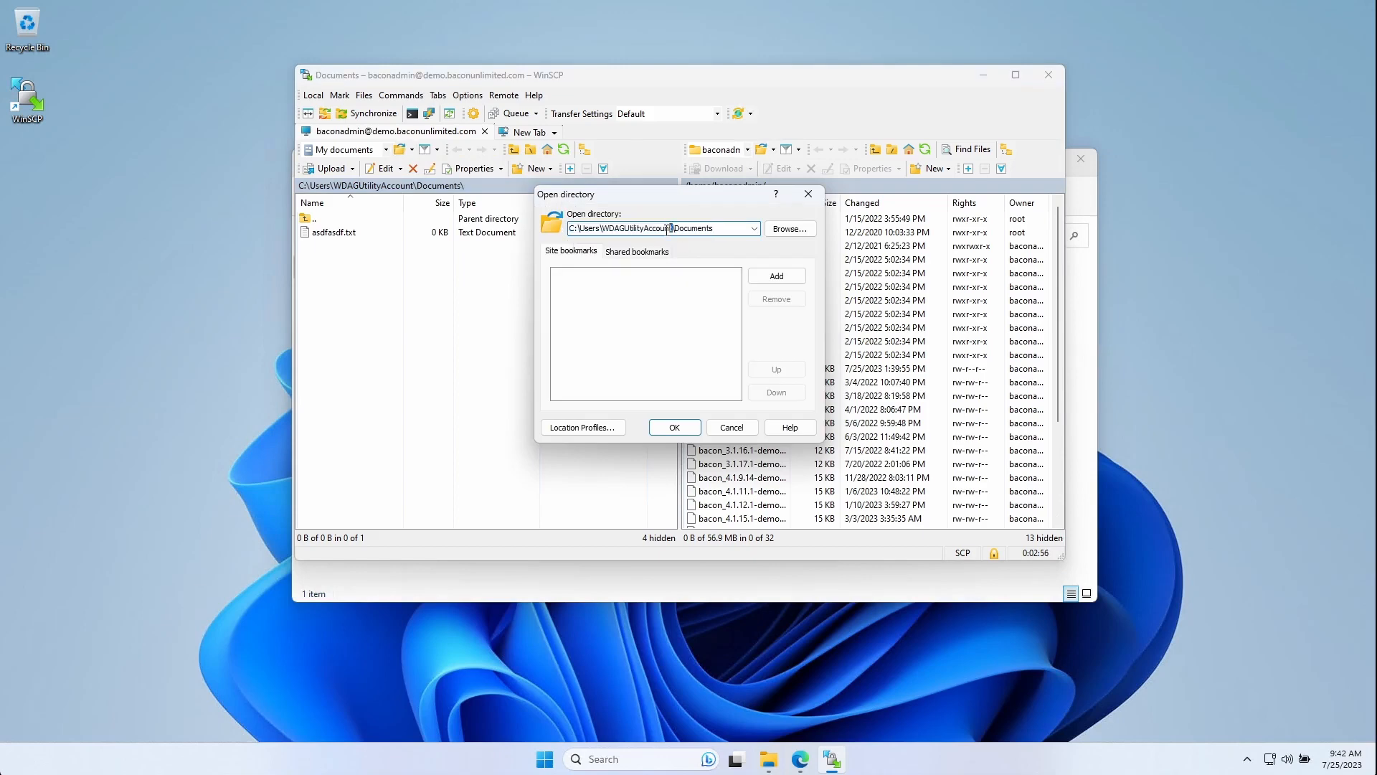
click(800, 231)
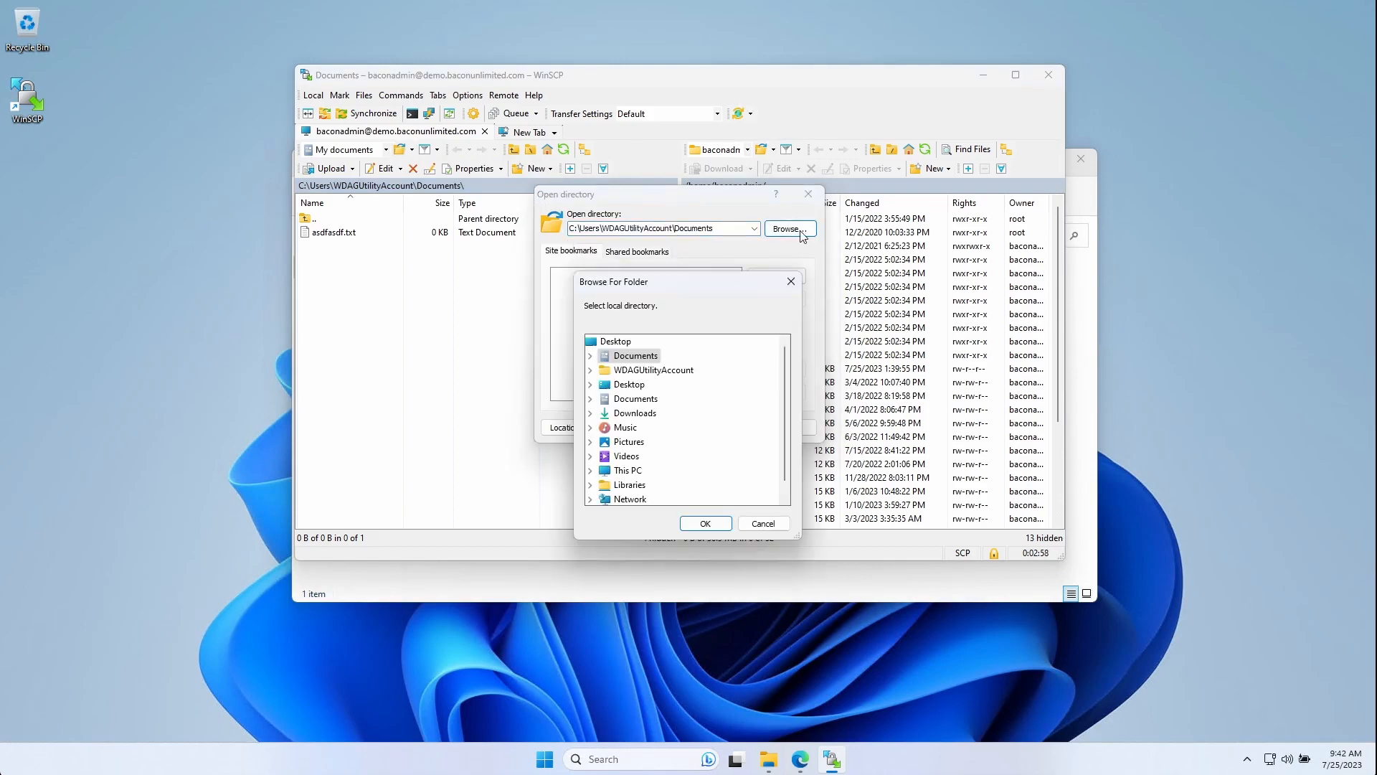
click(763, 523)
drag(570, 228, 886, 232)
text(C:\Users\WDAGUtilityAccount\Documents)
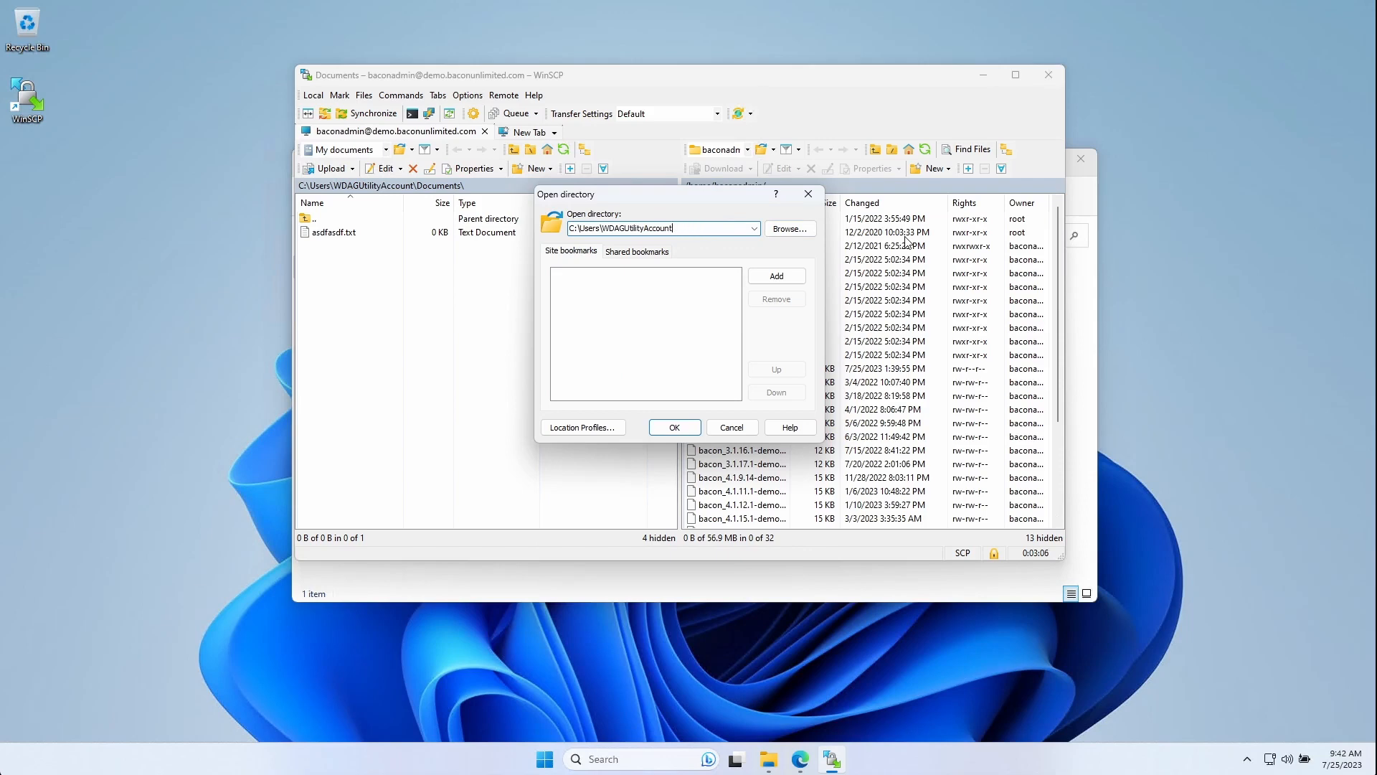
click(777, 276)
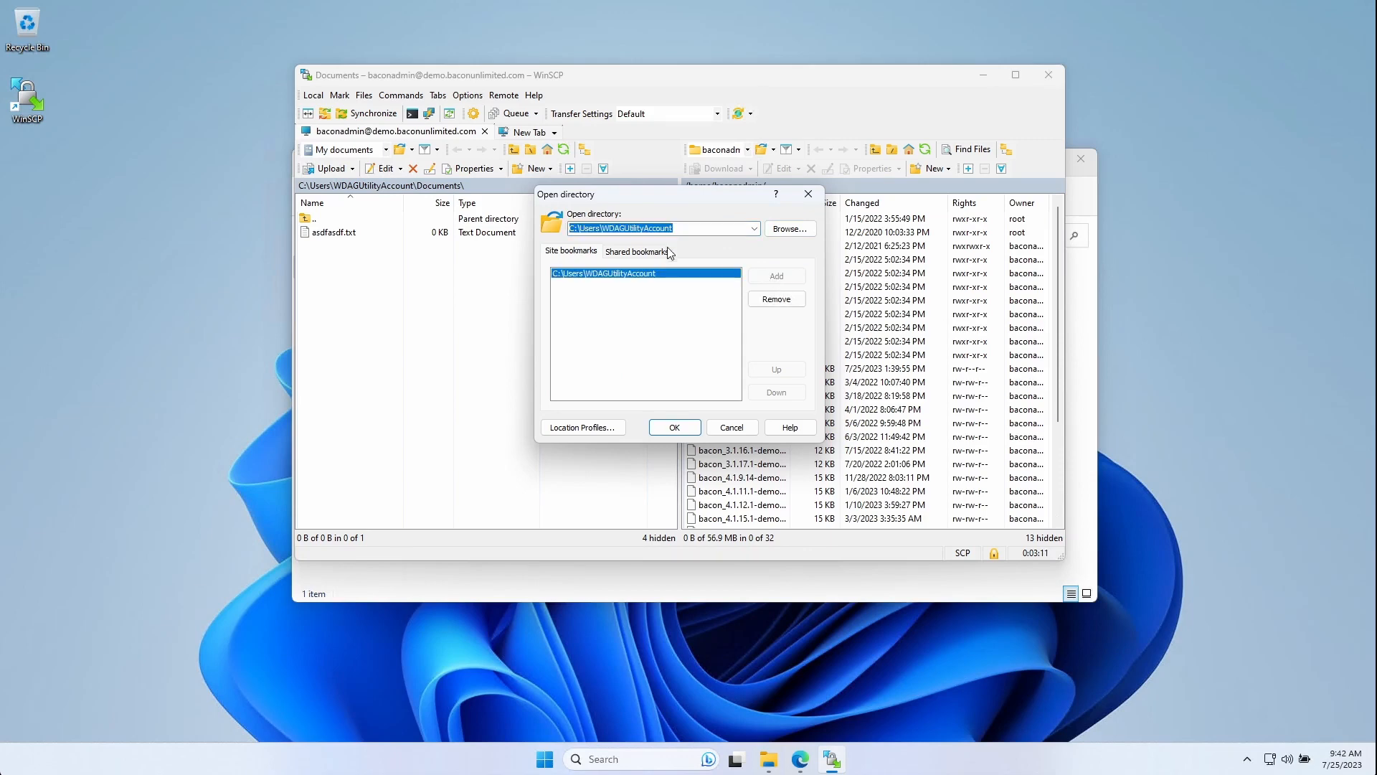
click(684, 436)
click(384, 150)
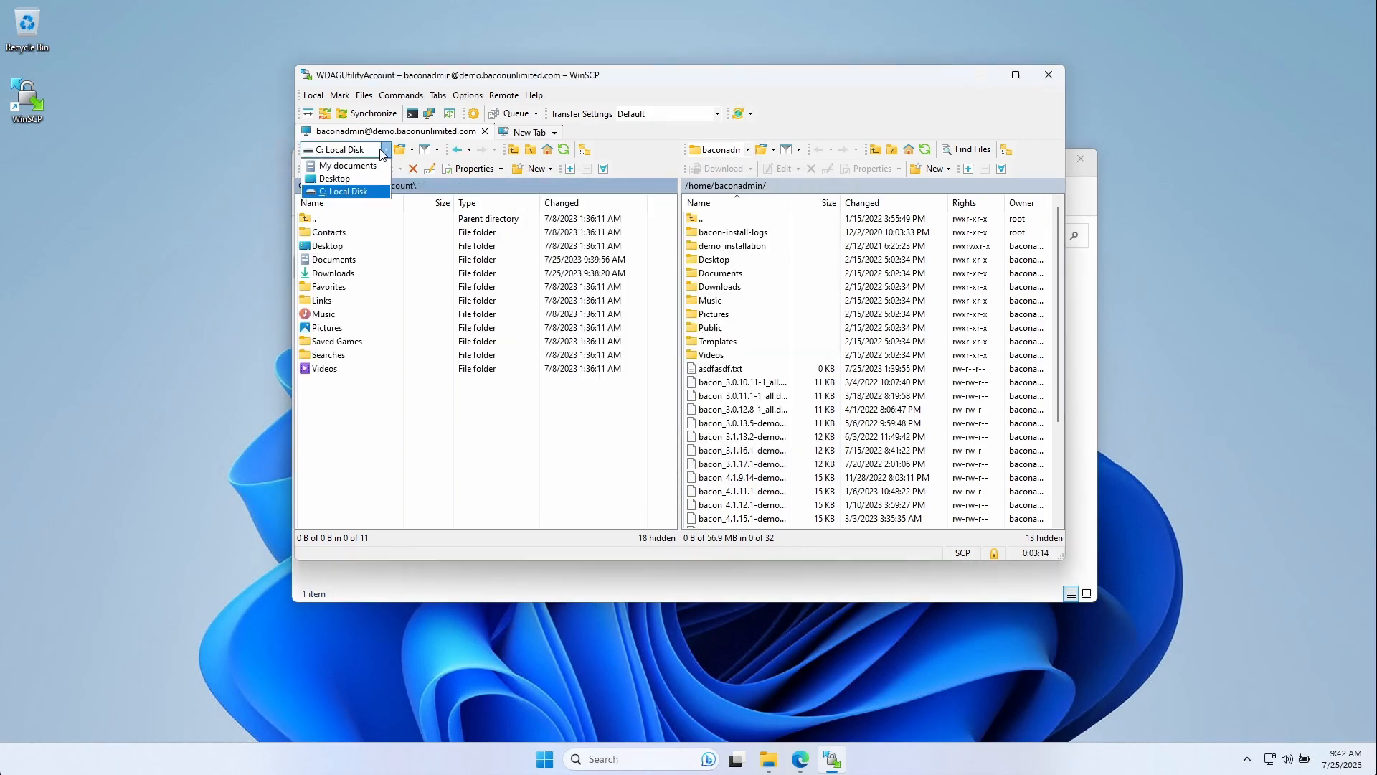
click(441, 418)
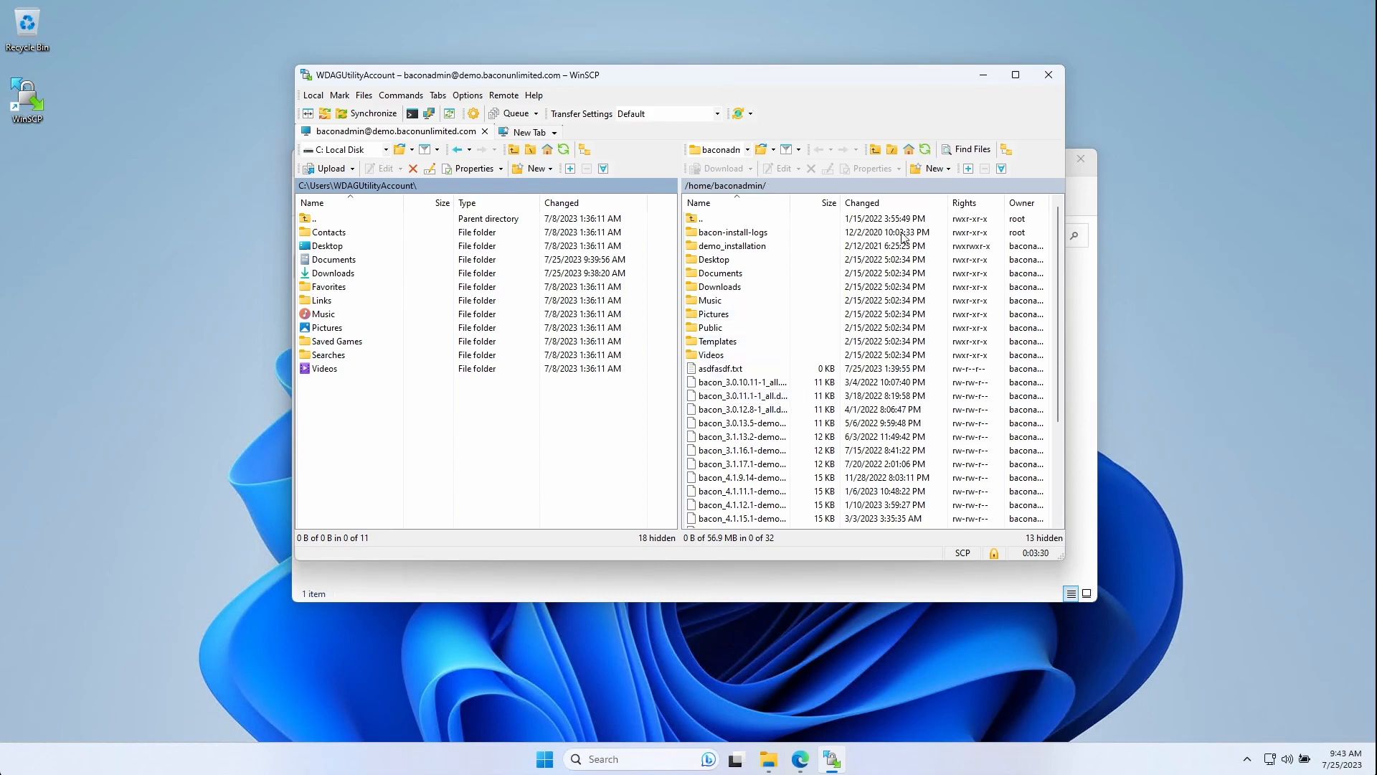
scroll(828, 350, down, 3)
scroll(828, 351, down, 1)
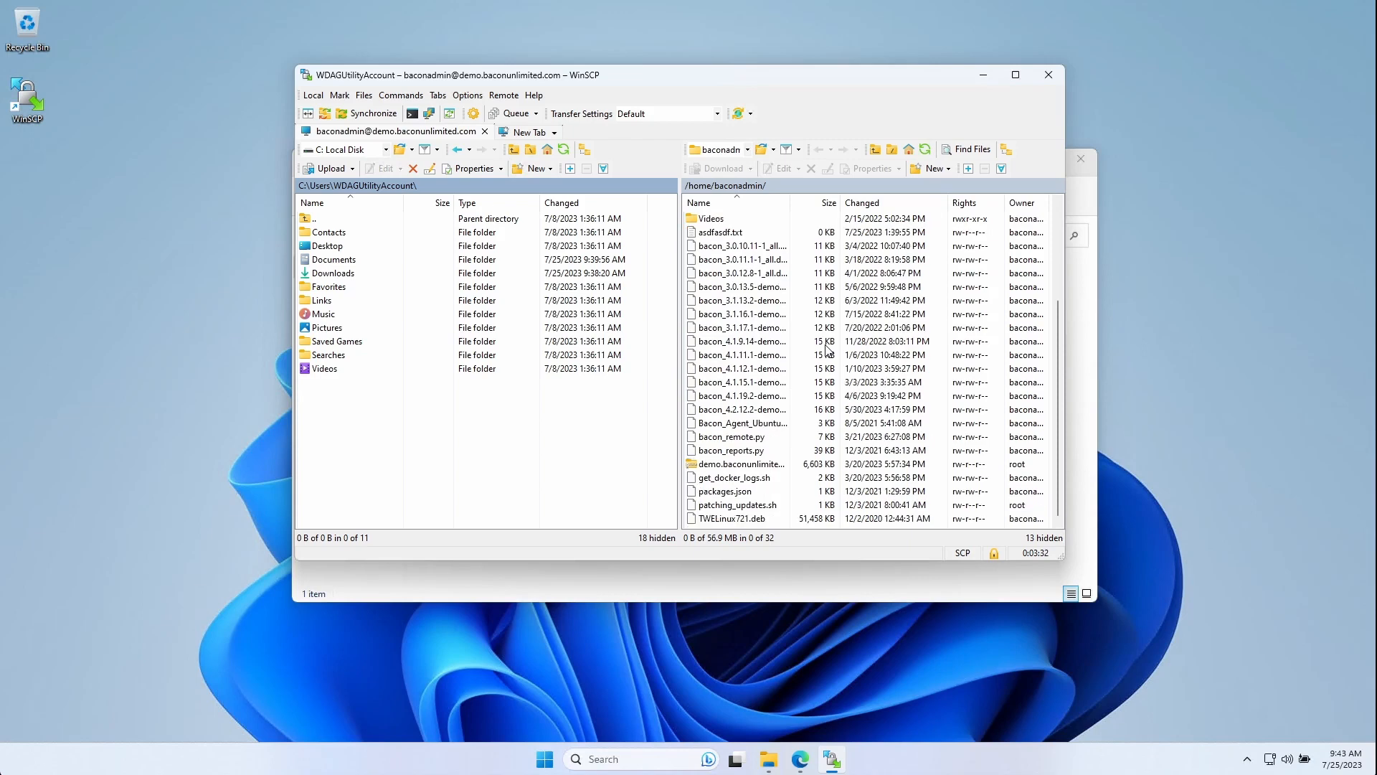